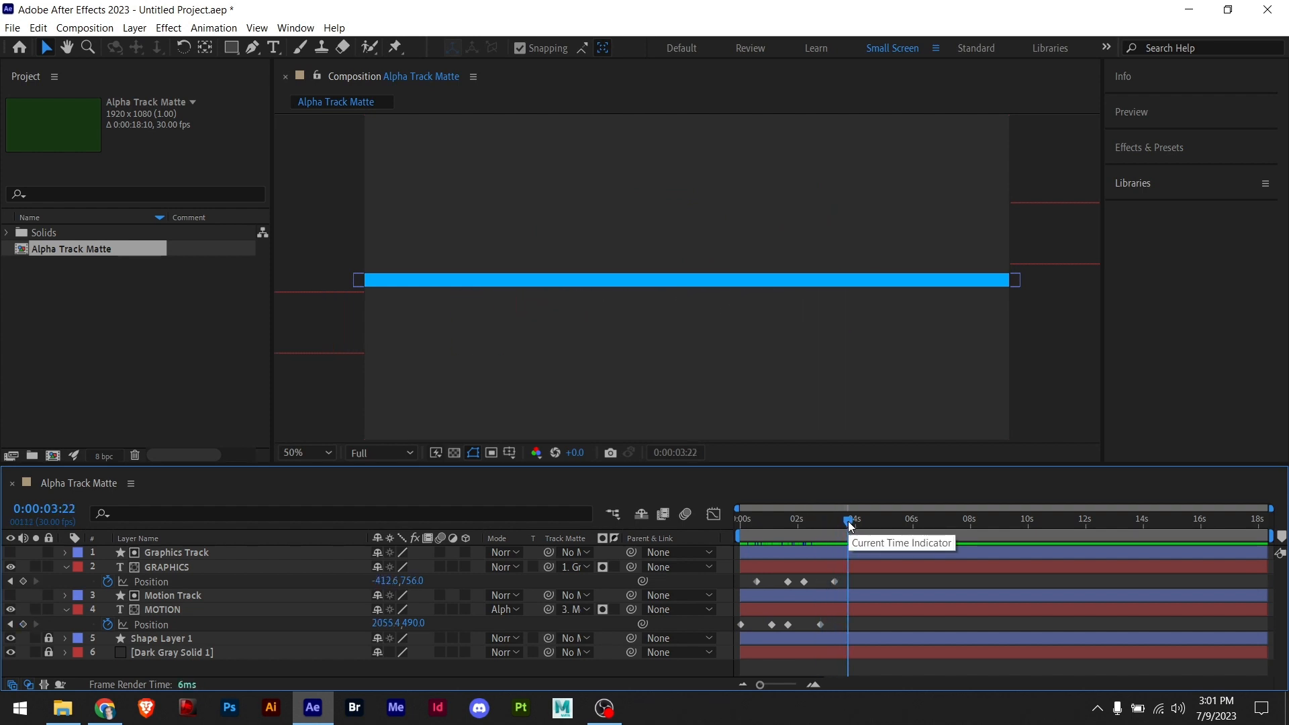
# - Play back the text animation from near the start of the timeline
pyautogui.moveTo(848, 525); pyautogui.dragTo(750, 526)
pyautogui.press('space')
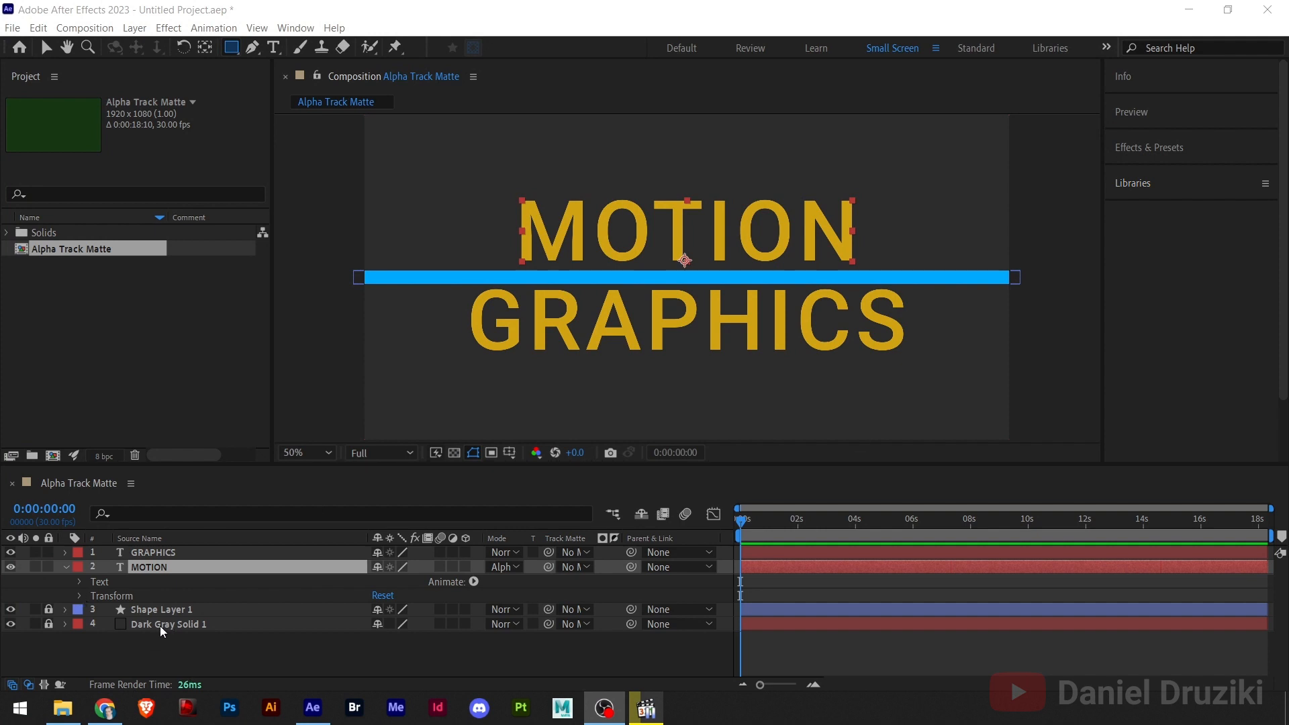
# - Inspect the composition's layers by toggling the visibility of the dark gray solid and blue bar and highlighting the GRAPHICS layer
pyautogui.click(8, 626)
pyautogui.click(10, 626)
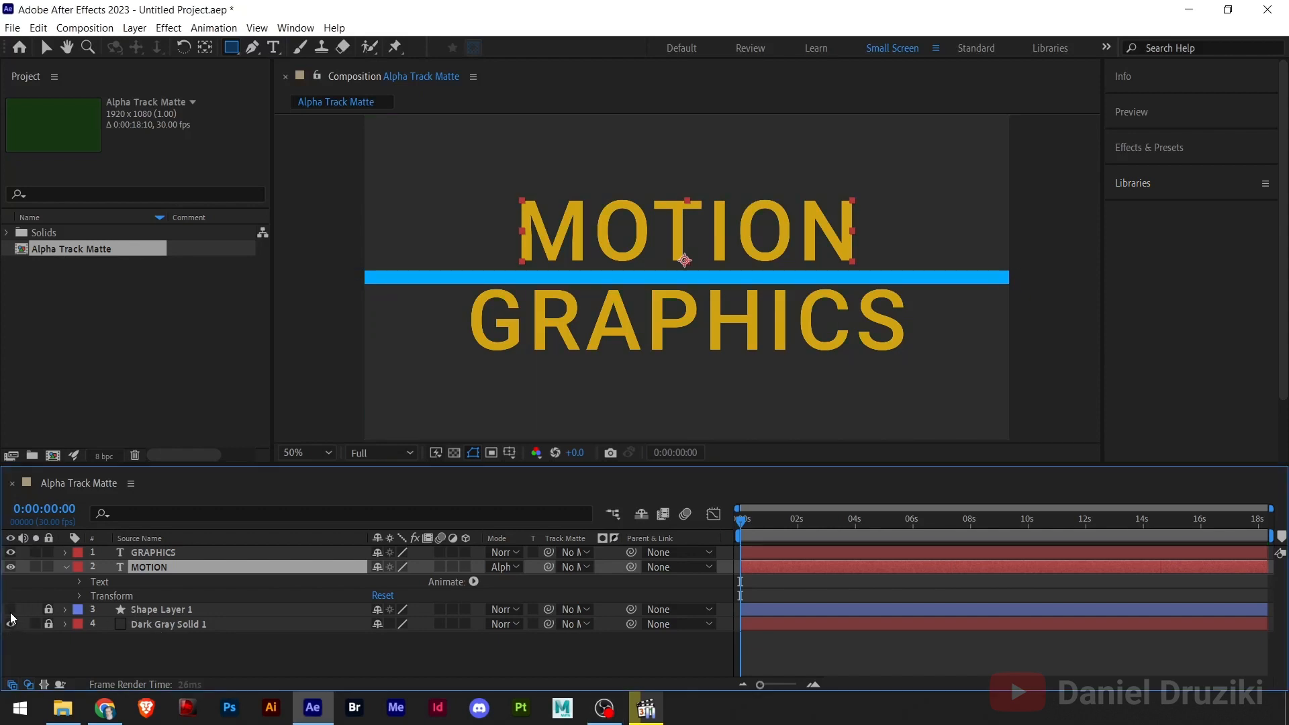
pyautogui.click(11, 612)
pyautogui.click(11, 612)
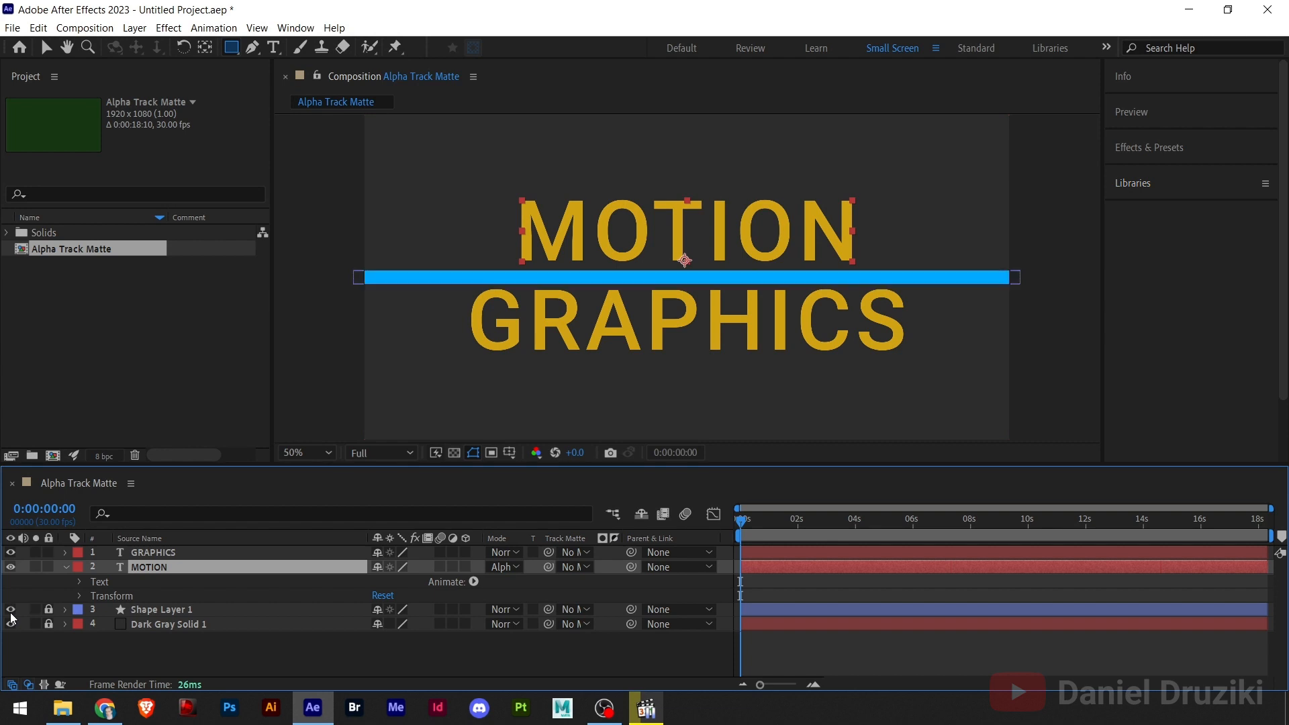
pyautogui.click(139, 555)
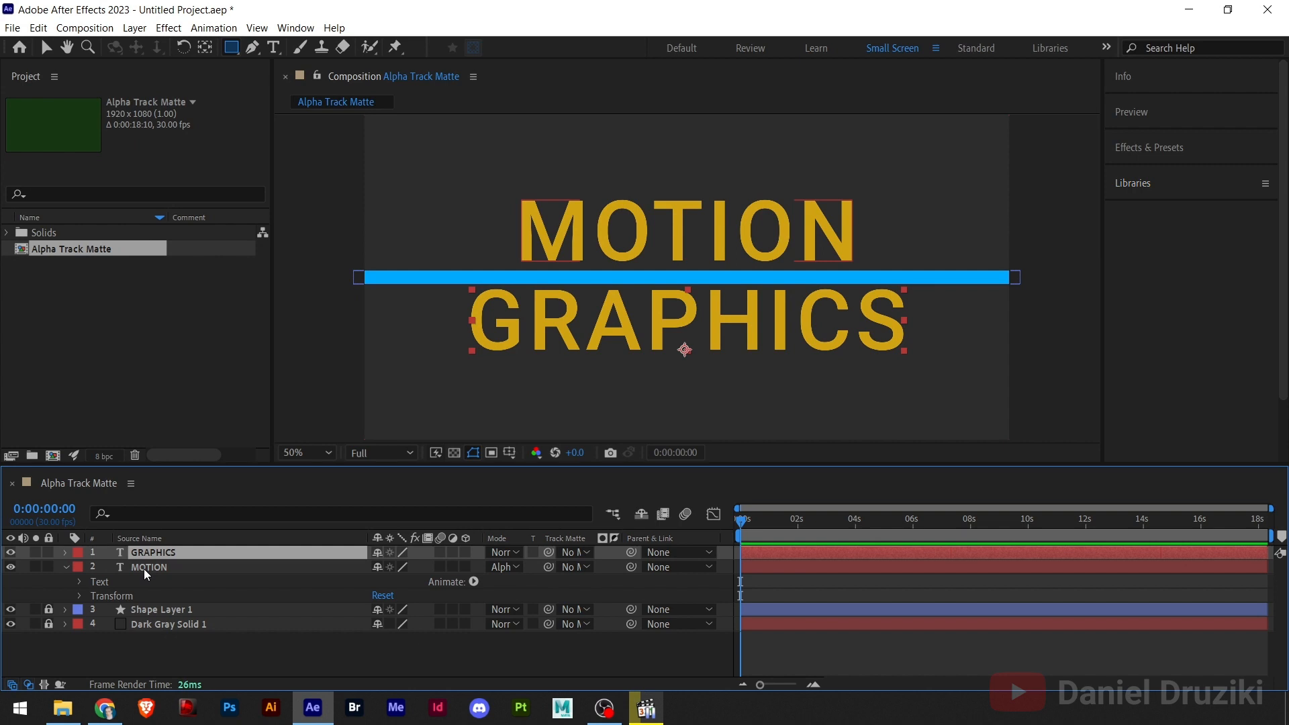
pyautogui.click(143, 568)
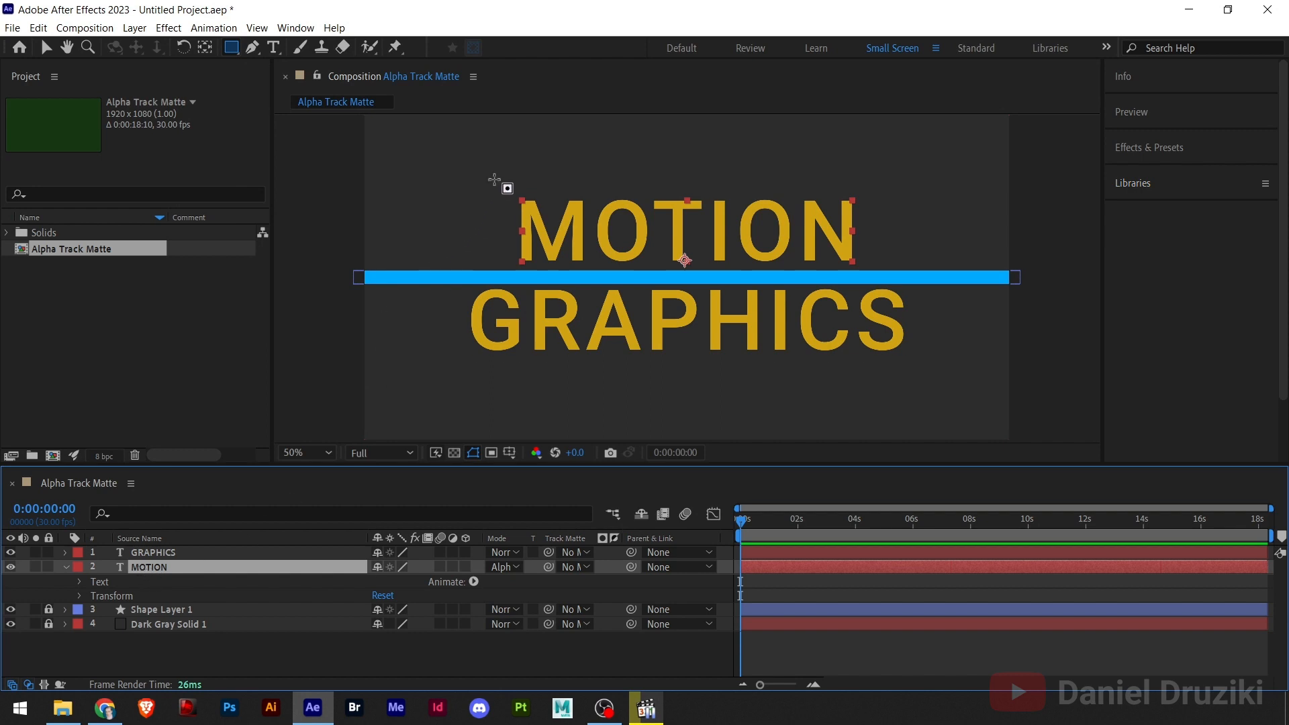
pyautogui.moveTo(495, 180)
pyautogui.mouseDown()
pyautogui.moveTo(581, 227)
pyautogui.moveTo(572, 219)
pyautogui.mouseUp()
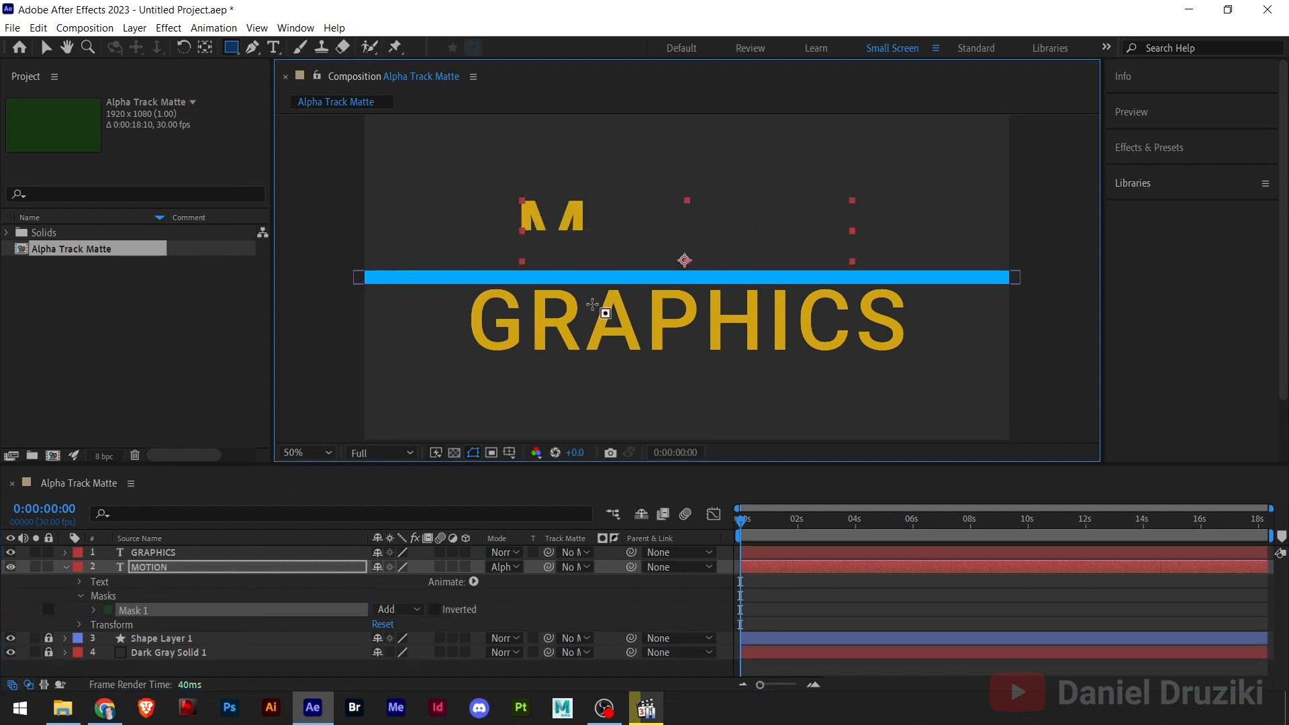
pyautogui.hotkey('ctrl', 'z')
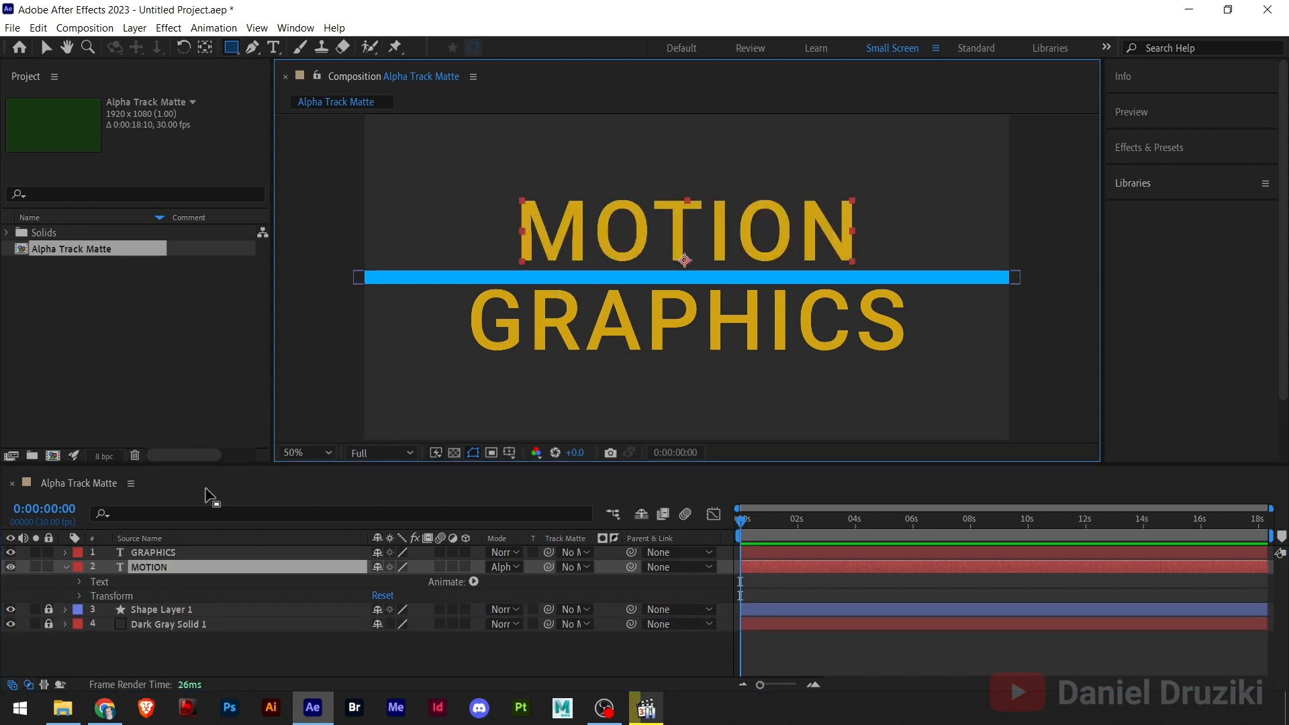
# - With no layer selected, draw a blue rectangle covering the MOTION text and rename its shape layer Motion Track
pyautogui.click(188, 663)
pyautogui.moveTo(492, 184)
pyautogui.mouseDown()
pyautogui.moveTo(627, 245)
pyautogui.moveTo(901, 269)
pyautogui.moveTo(877, 265)
pyautogui.mouseUp()
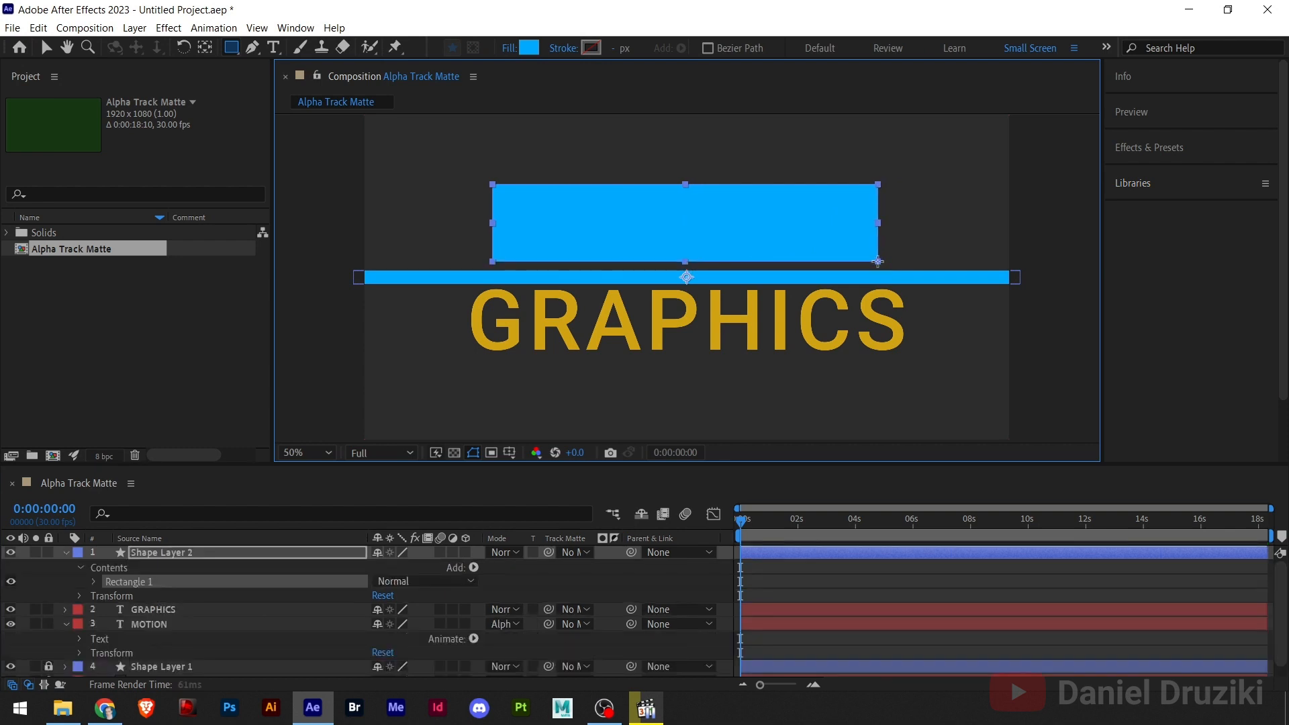
pyautogui.click(160, 553)
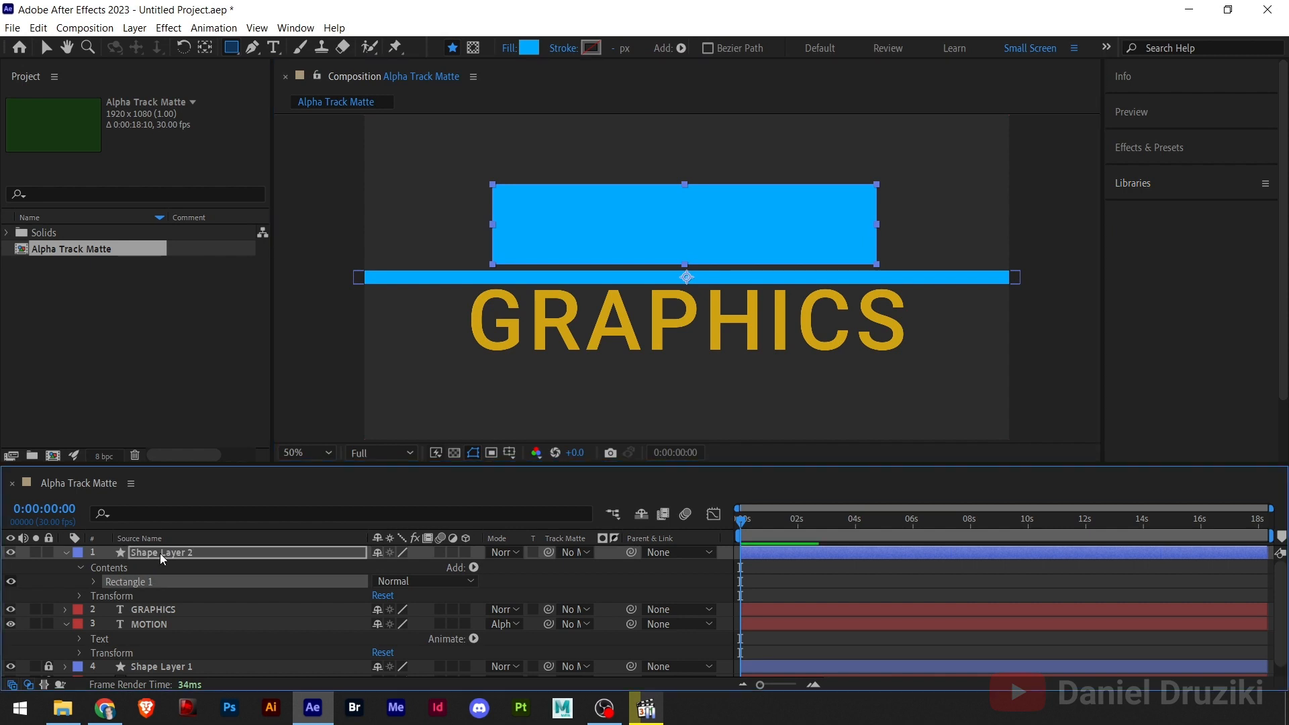
pyautogui.click(166, 555)
pyautogui.press('Return')
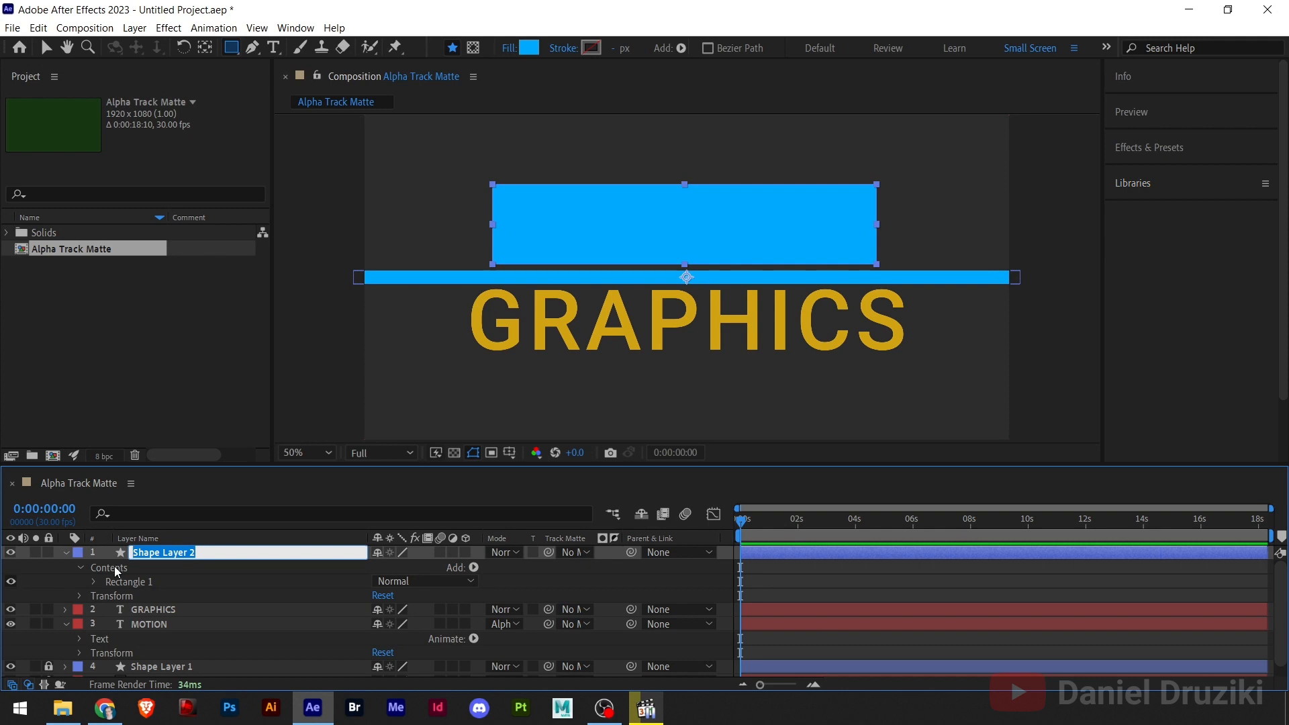
pyautogui.write('M')
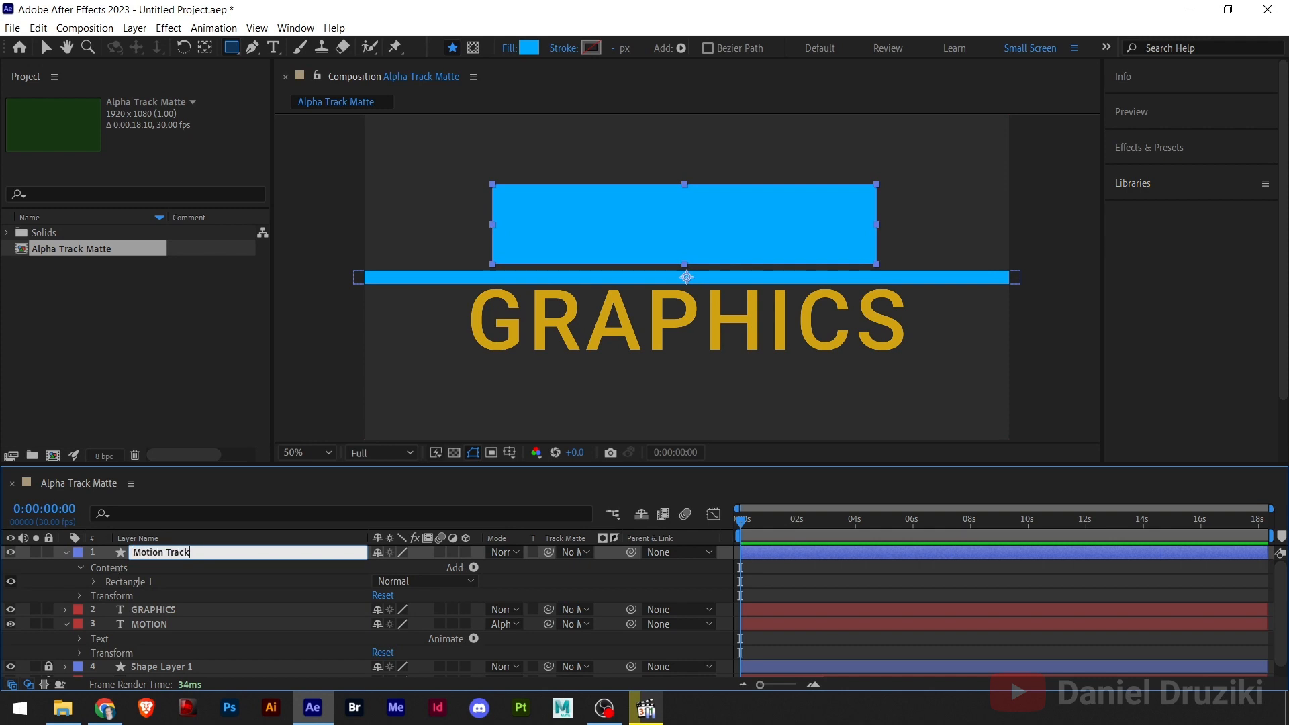
pyautogui.write('otion Track')
pyautogui.press('BackSpace')
# - Move the Motion Track layer directly above the MOTION text layer in the layer stack
pyautogui.click(47, 47)
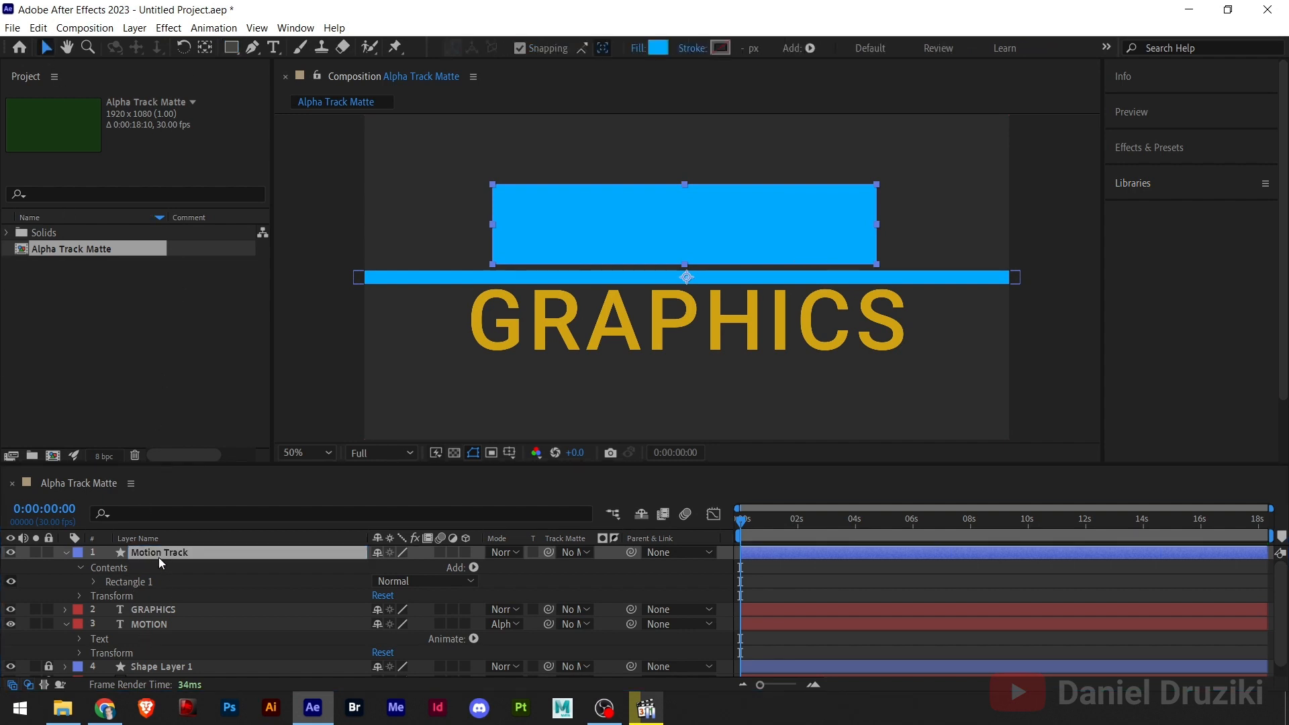
pyautogui.moveTo(154, 559); pyautogui.dragTo(165, 624)
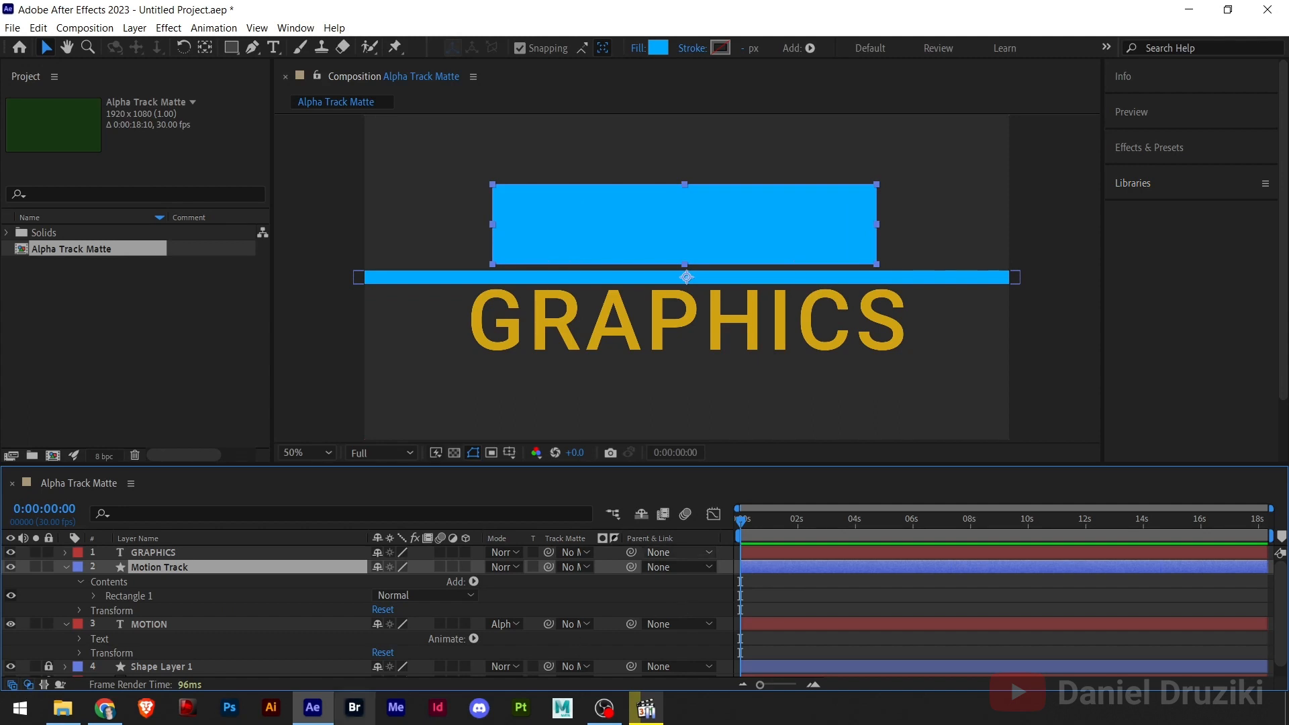
# - Collapse the timeline's transfer controls columns and expand them again
pyautogui.click(30, 686)
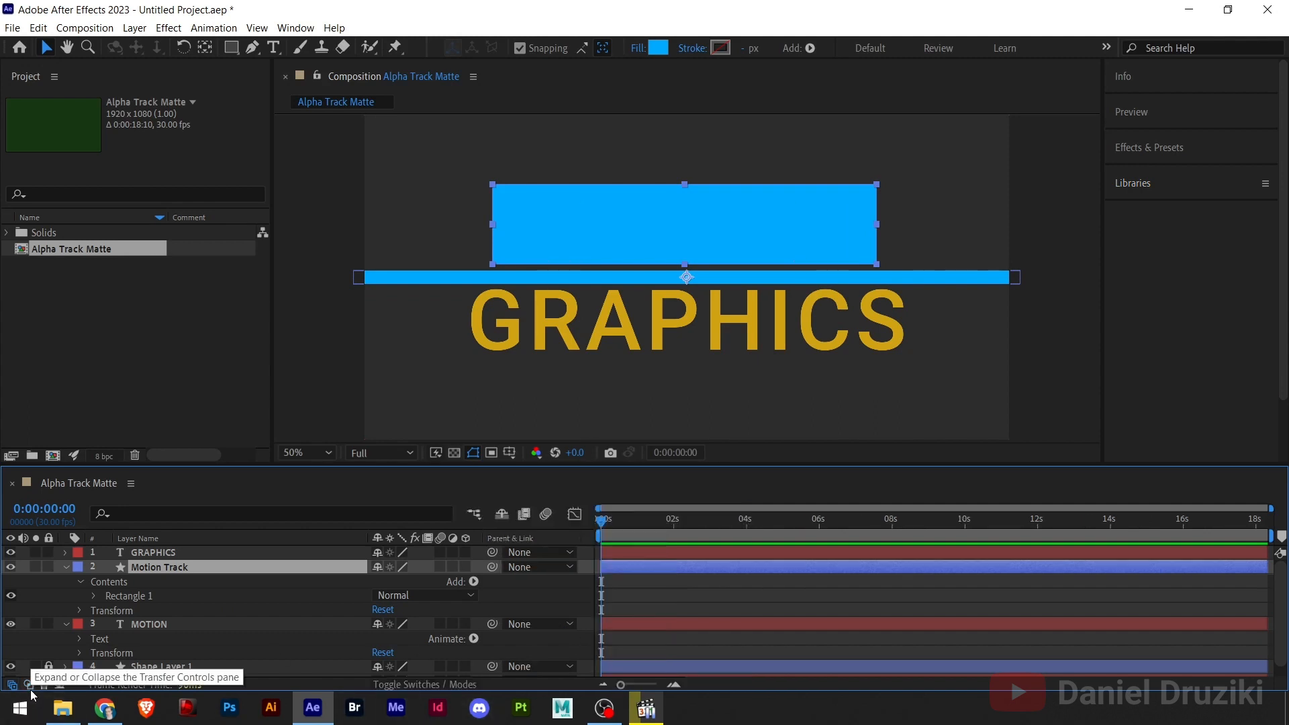
pyautogui.click(29, 686)
pyautogui.click(30, 687)
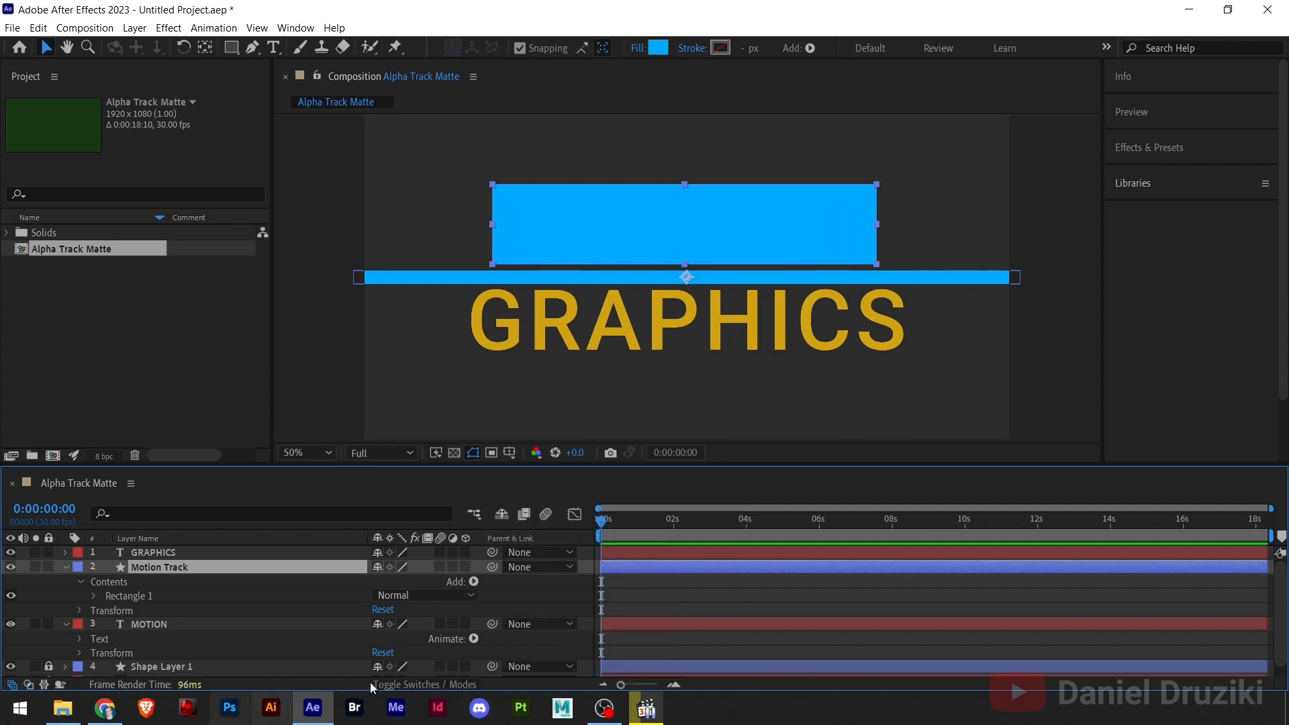
pyautogui.click(426, 687)
pyautogui.click(425, 687)
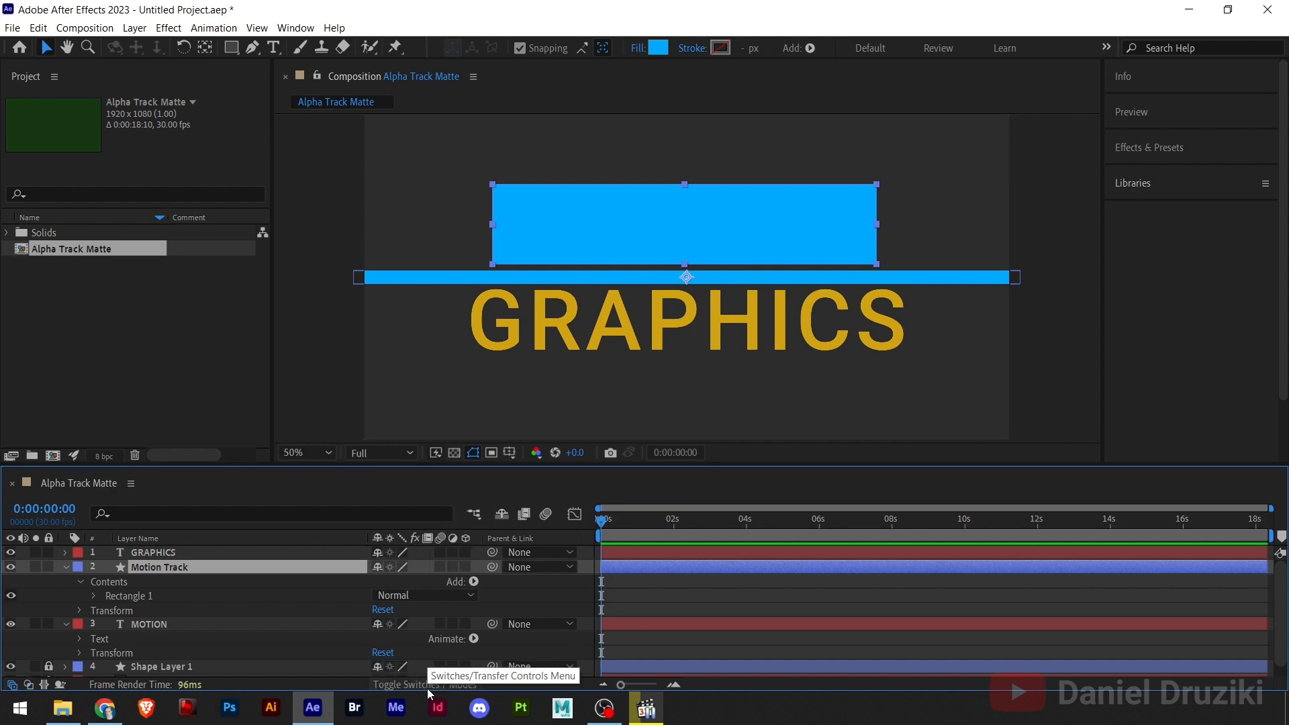
pyautogui.click(29, 686)
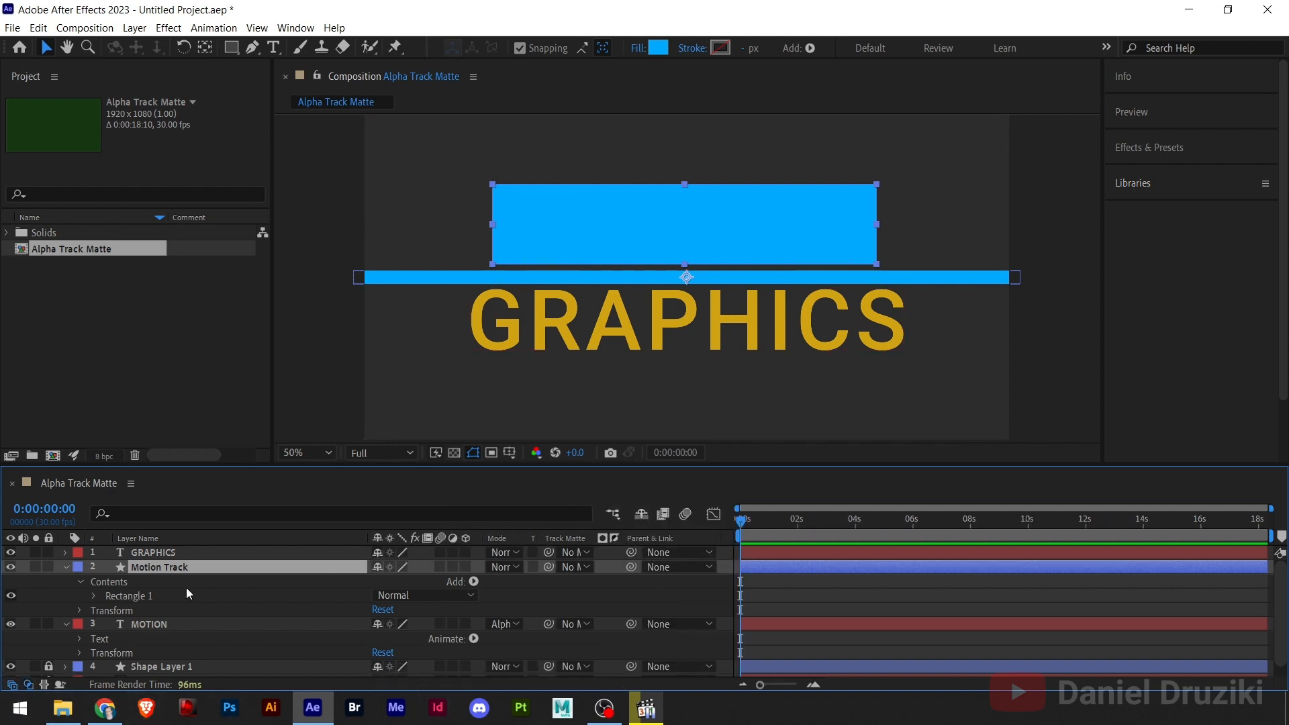
# - Set Motion Track as the track matte of the MOTION layer and test the matte by shifting the text slightly
pyautogui.click(149, 625)
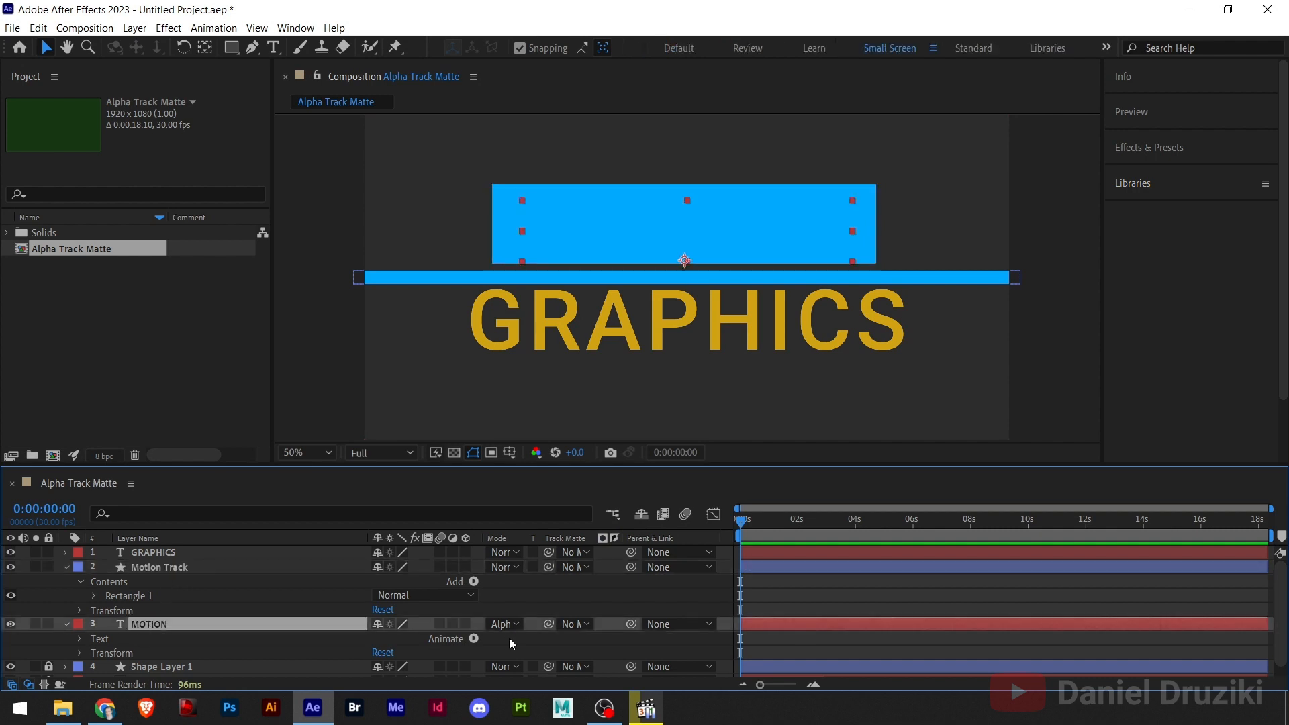
pyautogui.click(578, 626)
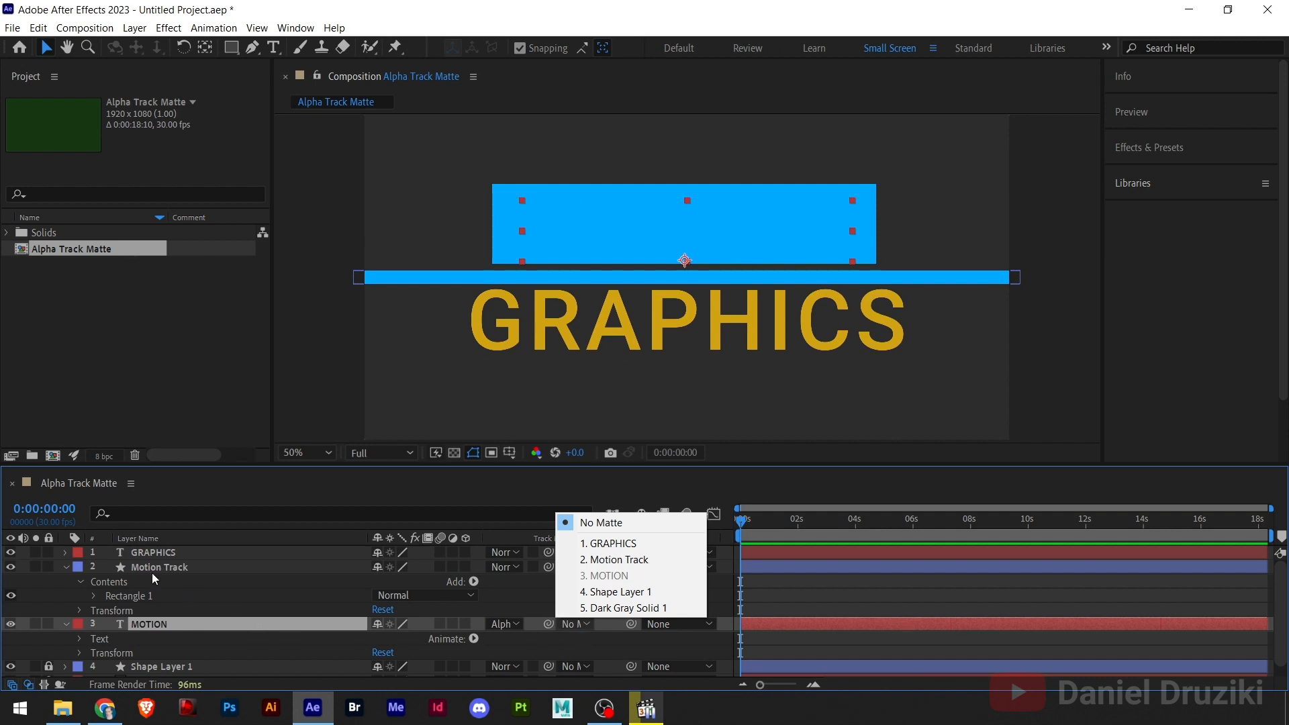
pyautogui.click(621, 563)
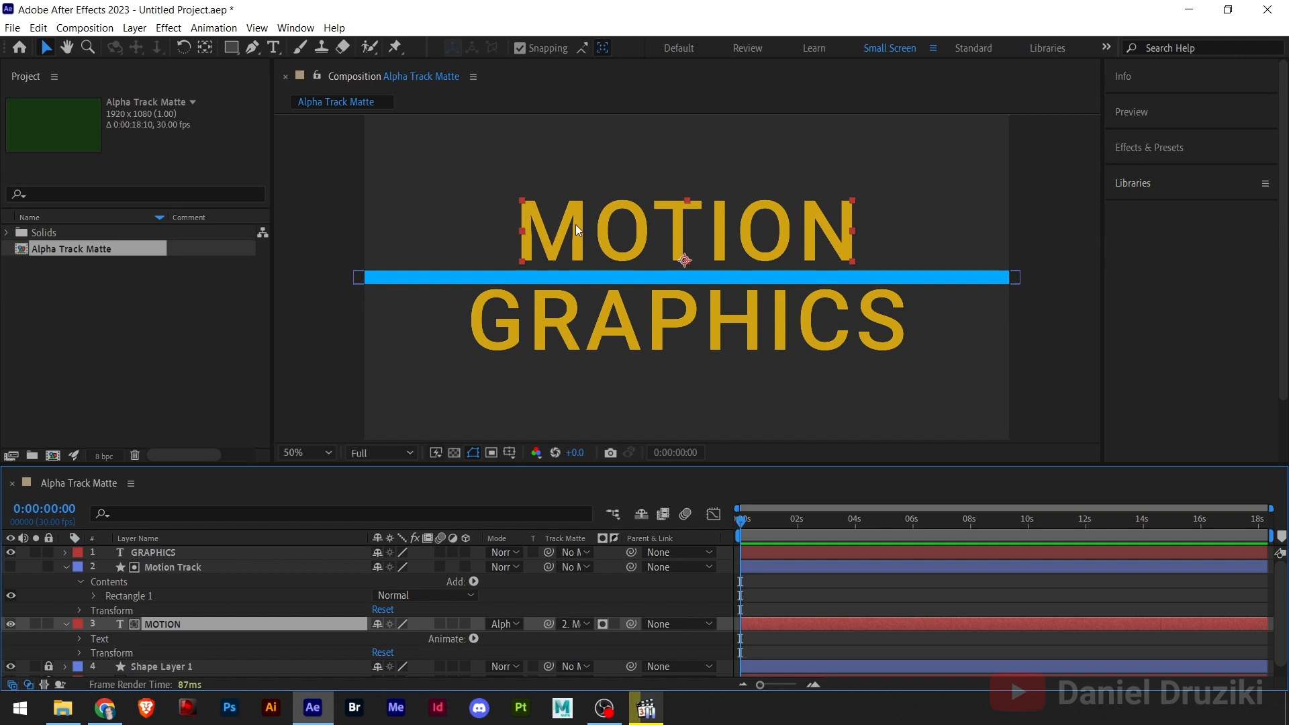
pyautogui.moveTo(575, 224)
pyautogui.mouseDown()
pyautogui.moveTo(586, 147)
pyautogui.moveTo(583, 237)
pyautogui.mouseUp()
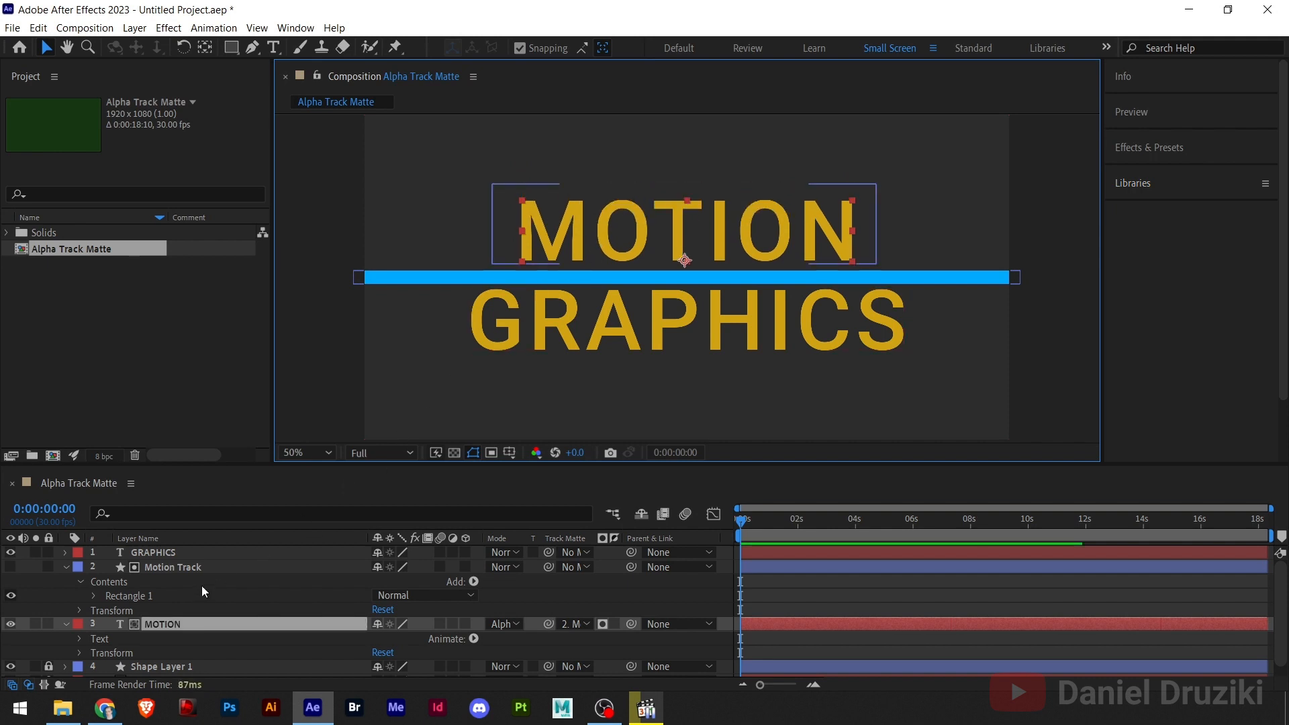
# - Collapse the expanded properties of the MOTION and Motion Track layers in the timeline
pyautogui.scroll(-1, 184, 645)
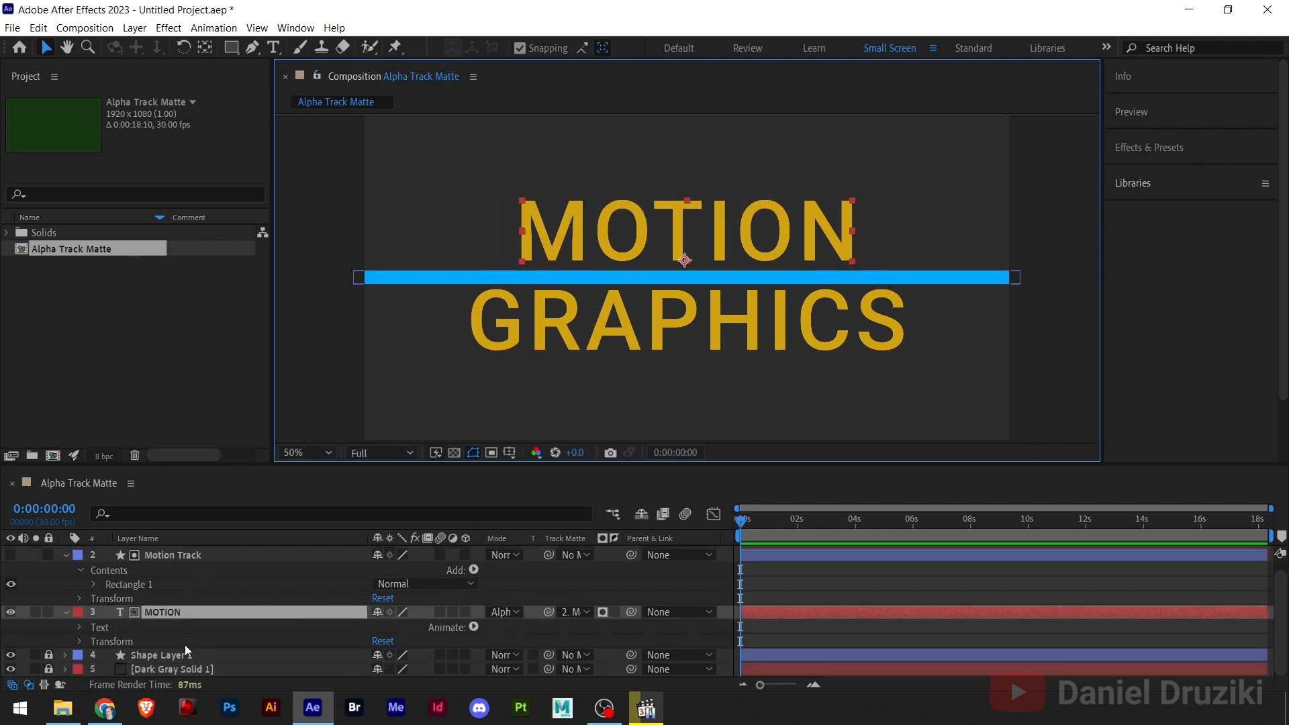
pyautogui.click(66, 613)
pyautogui.click(67, 566)
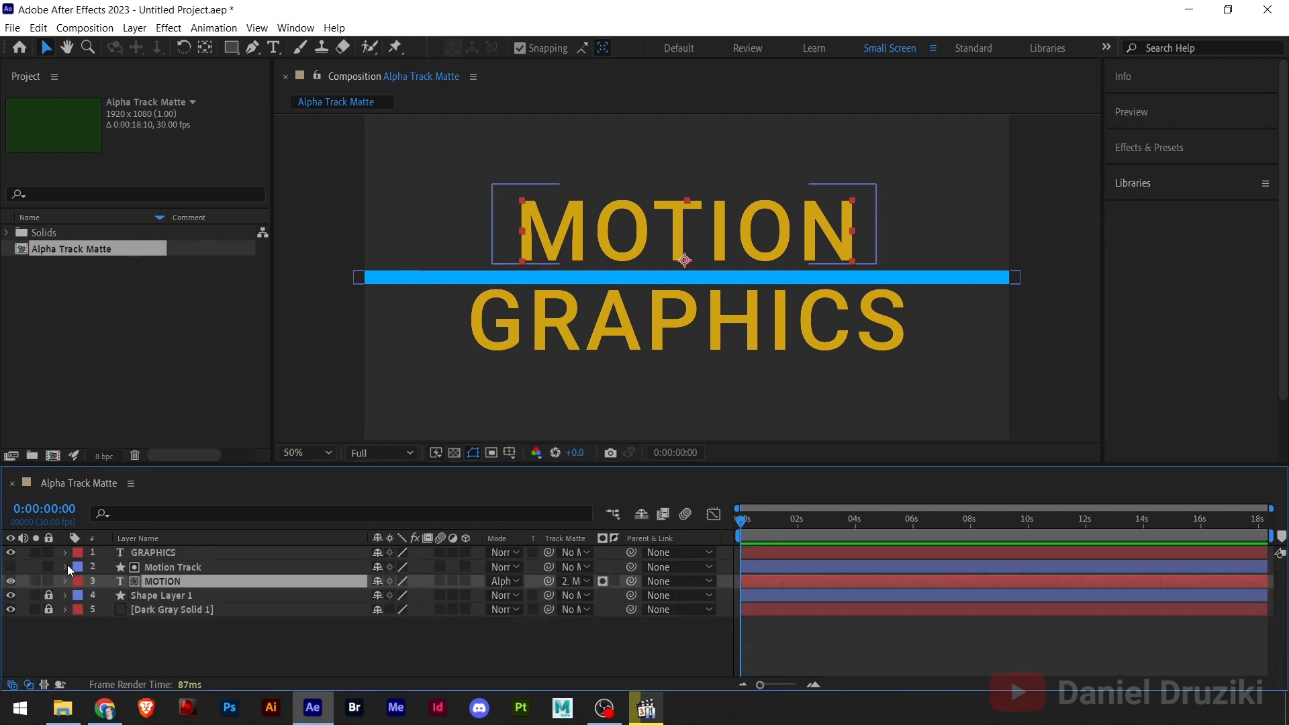
# - With no layer selected, draw a blue rectangle covering the GRAPHICS text and rename its shape layer Graphics Track
pyautogui.click(219, 656)
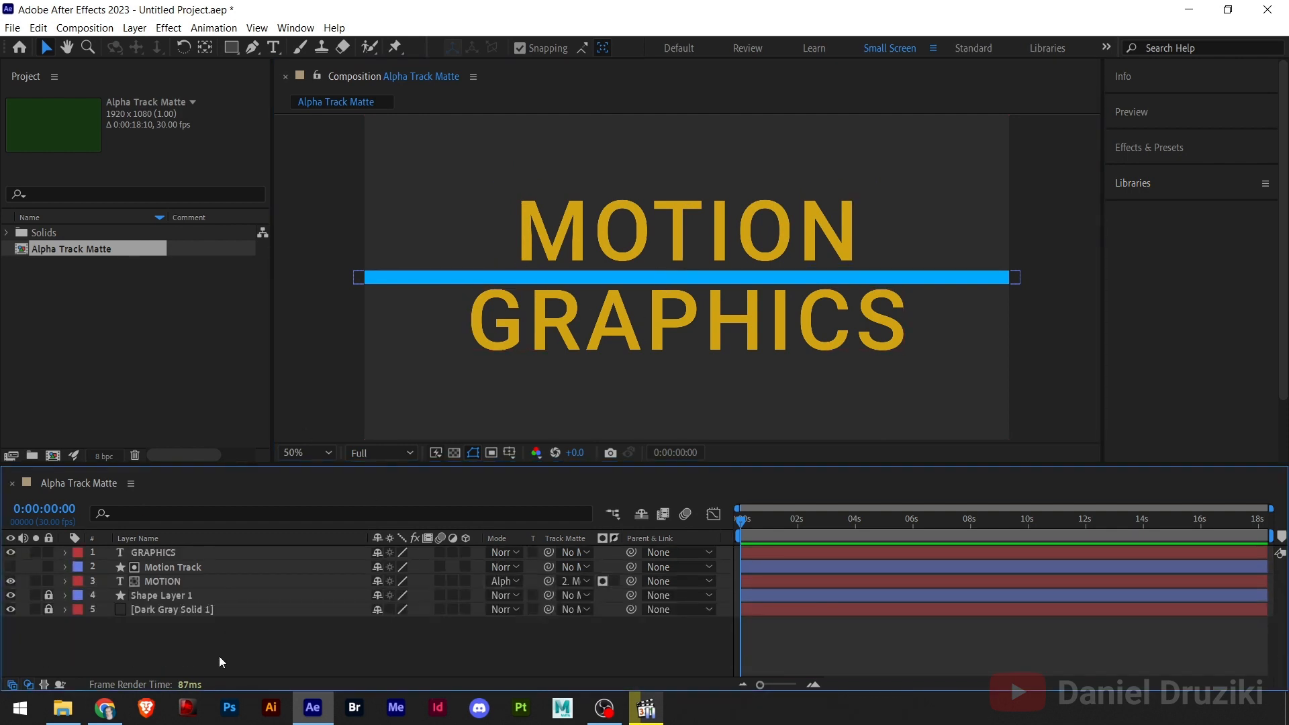
pyautogui.click(235, 47)
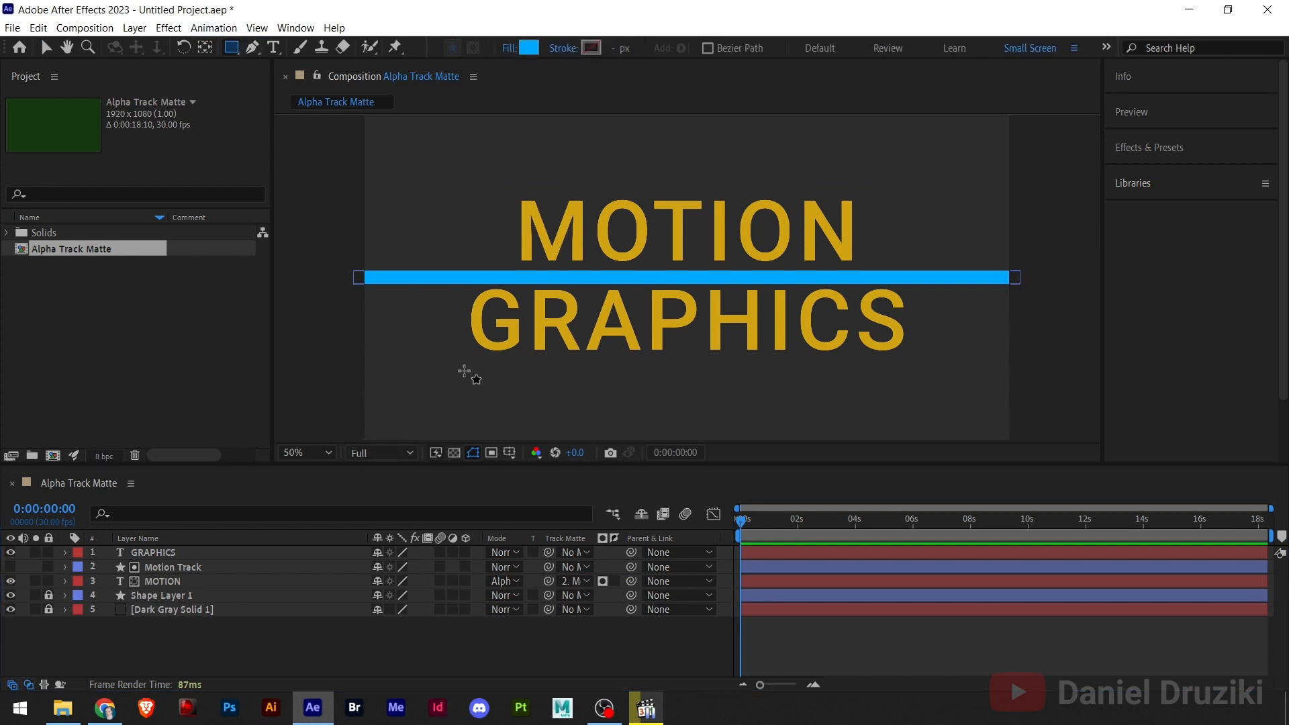
pyautogui.moveTo(456, 360); pyautogui.dragTo(923, 282)
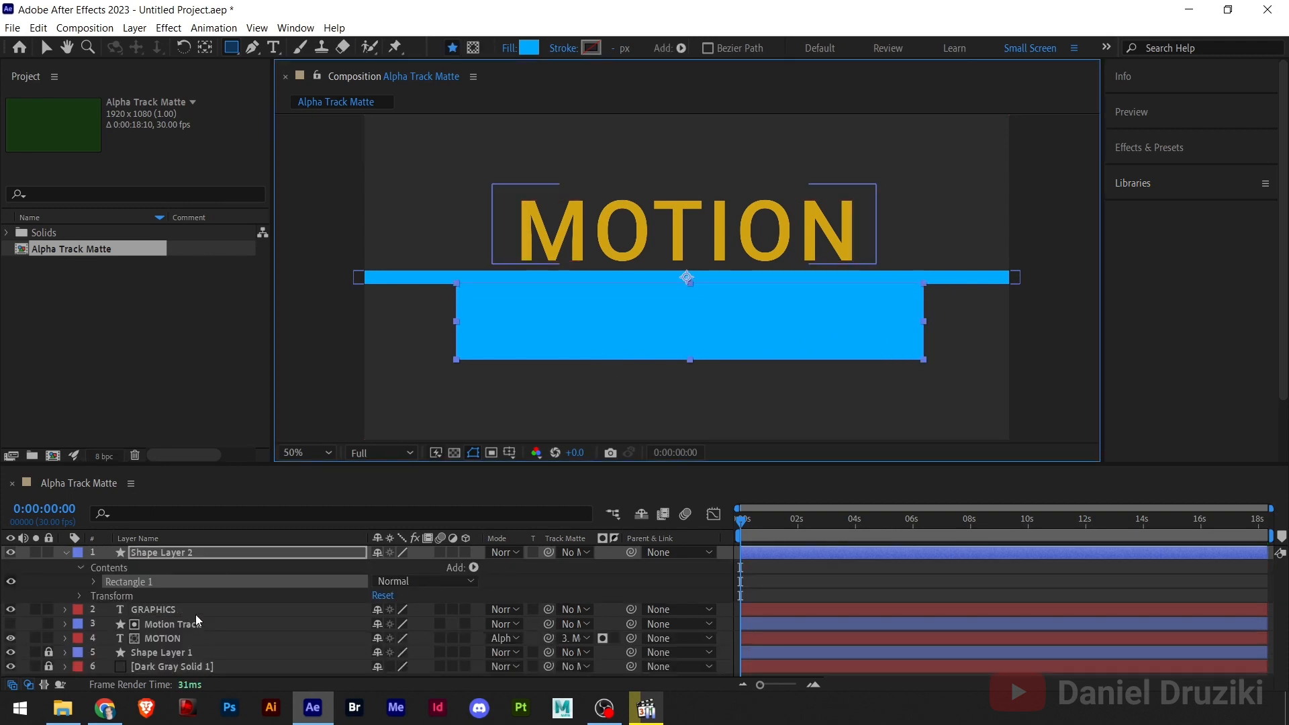
pyautogui.click(152, 553)
pyautogui.press('Return')
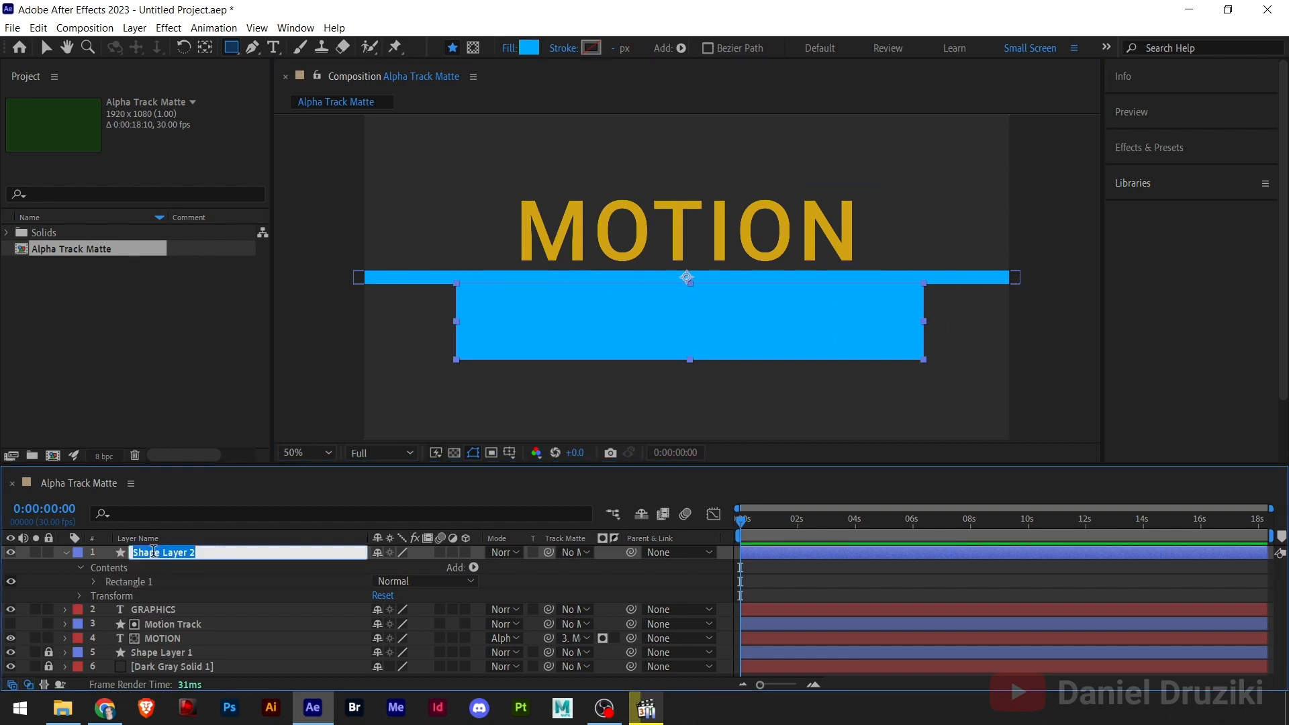
pyautogui.write('Graphics Track')
# - Set Graphics Track as the track matte of the GRAPHICS layer and collapse the Graphics Track properties
pyautogui.click(177, 612)
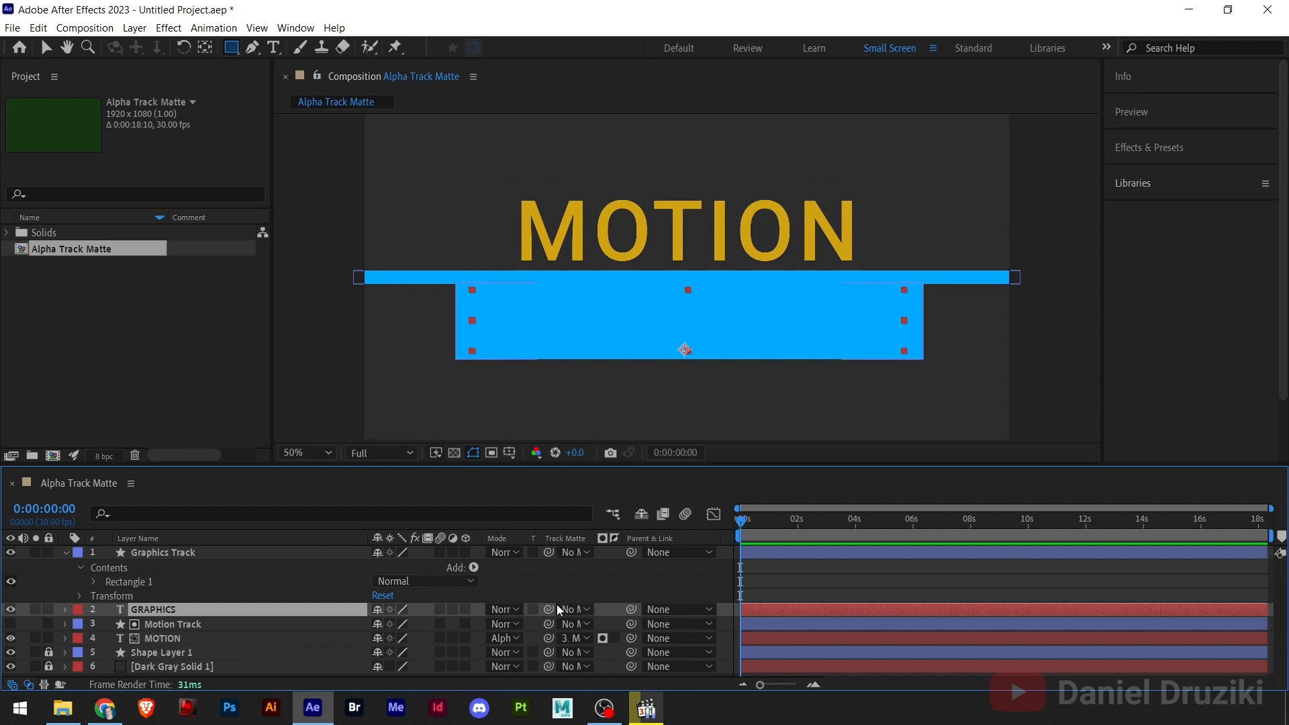
pyautogui.click(584, 612)
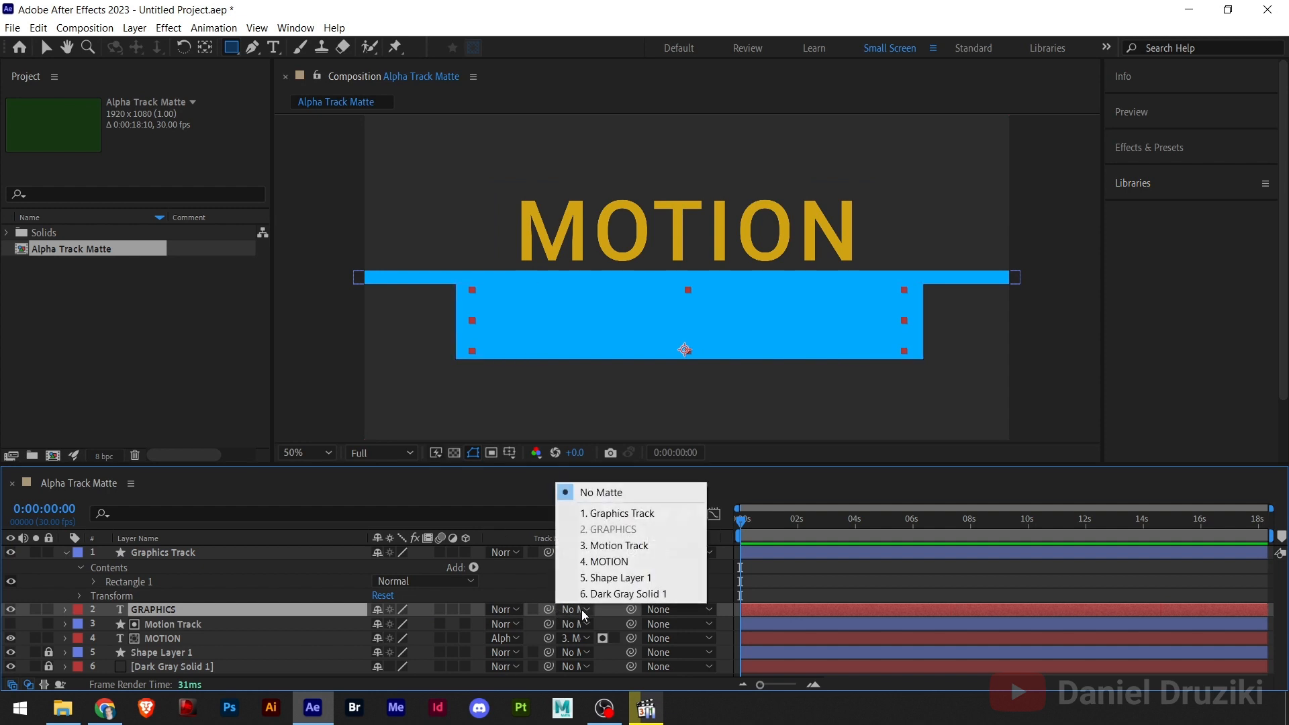
pyautogui.click(630, 515)
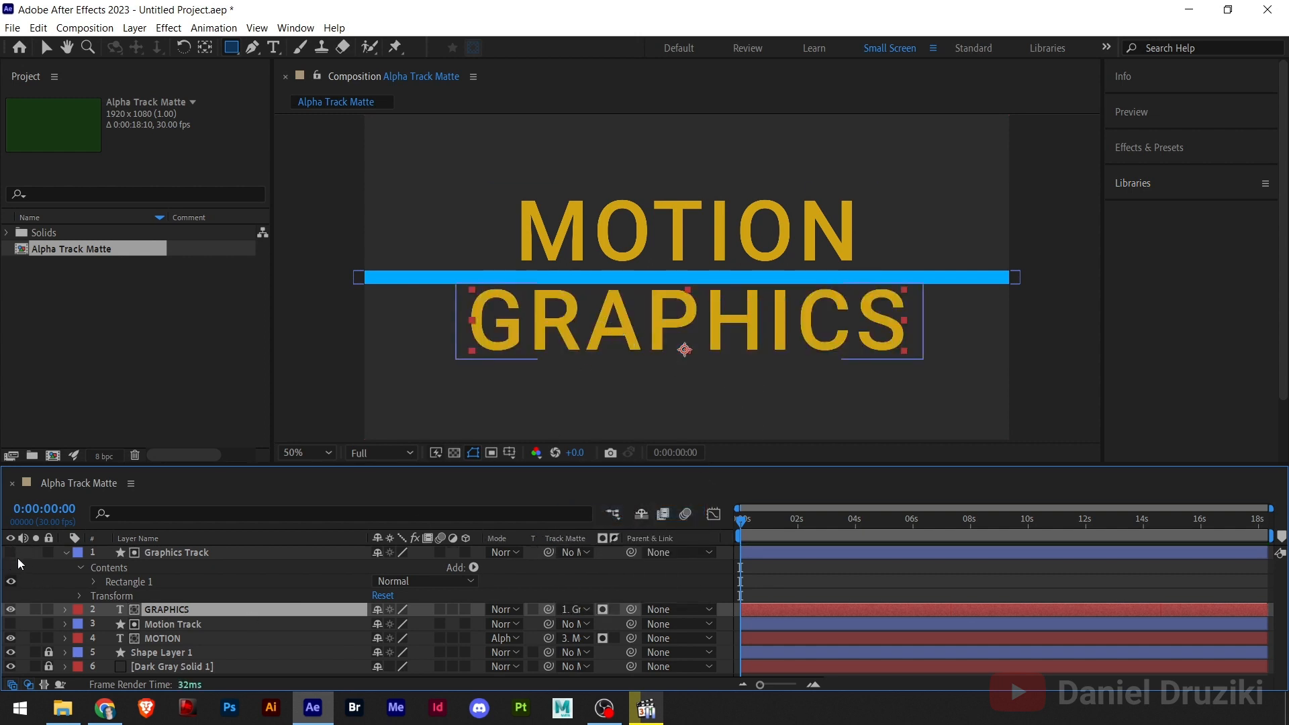
pyautogui.click(66, 553)
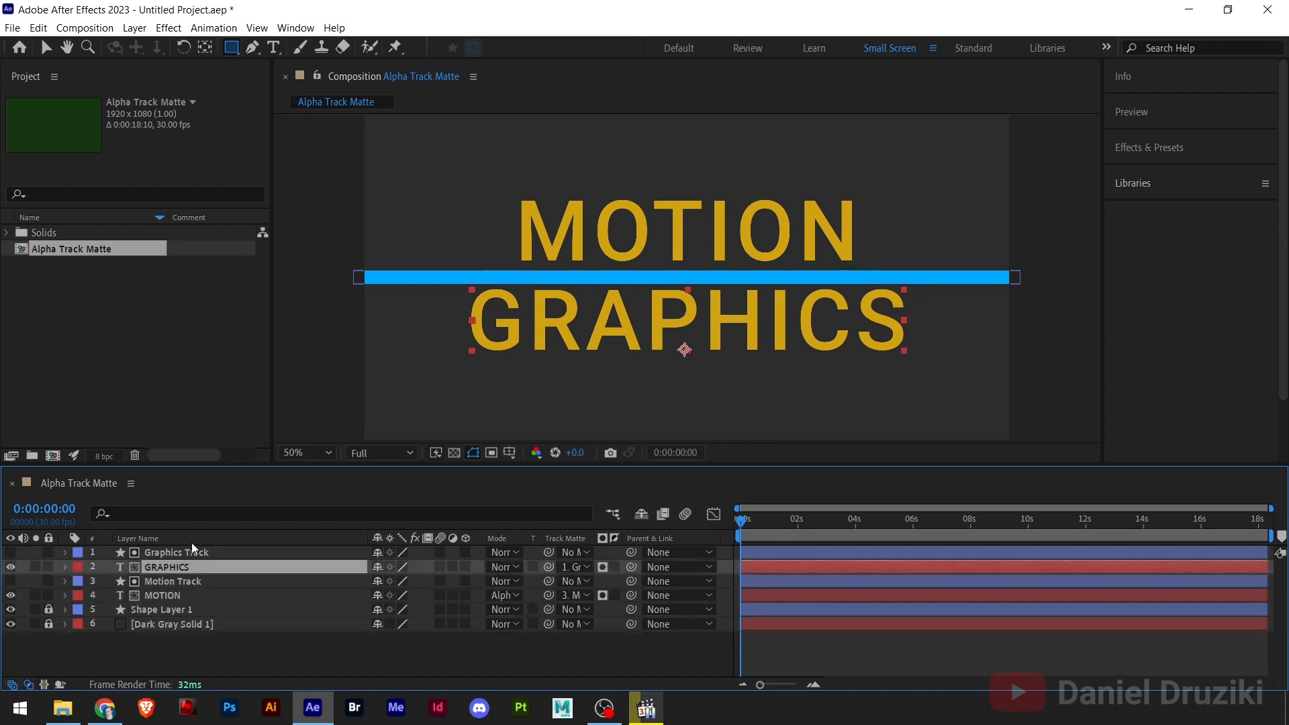
# - Select both the MOTION and GRAPHICS text layers and add Position keyframes to them at 0:00:00:00
pyautogui.click(44, 50)
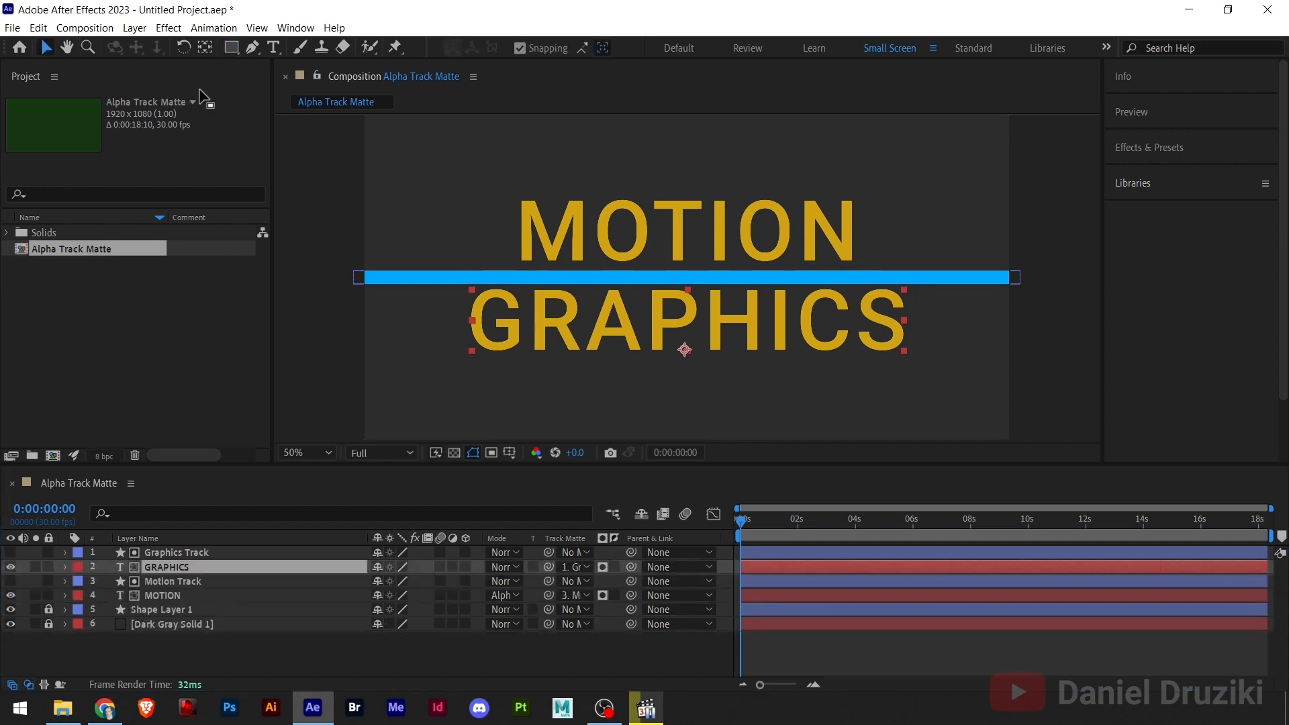
pyautogui.click(671, 227)
pyautogui.keyDown('shift'); pyautogui.click(615, 322); pyautogui.keyUp('shift')
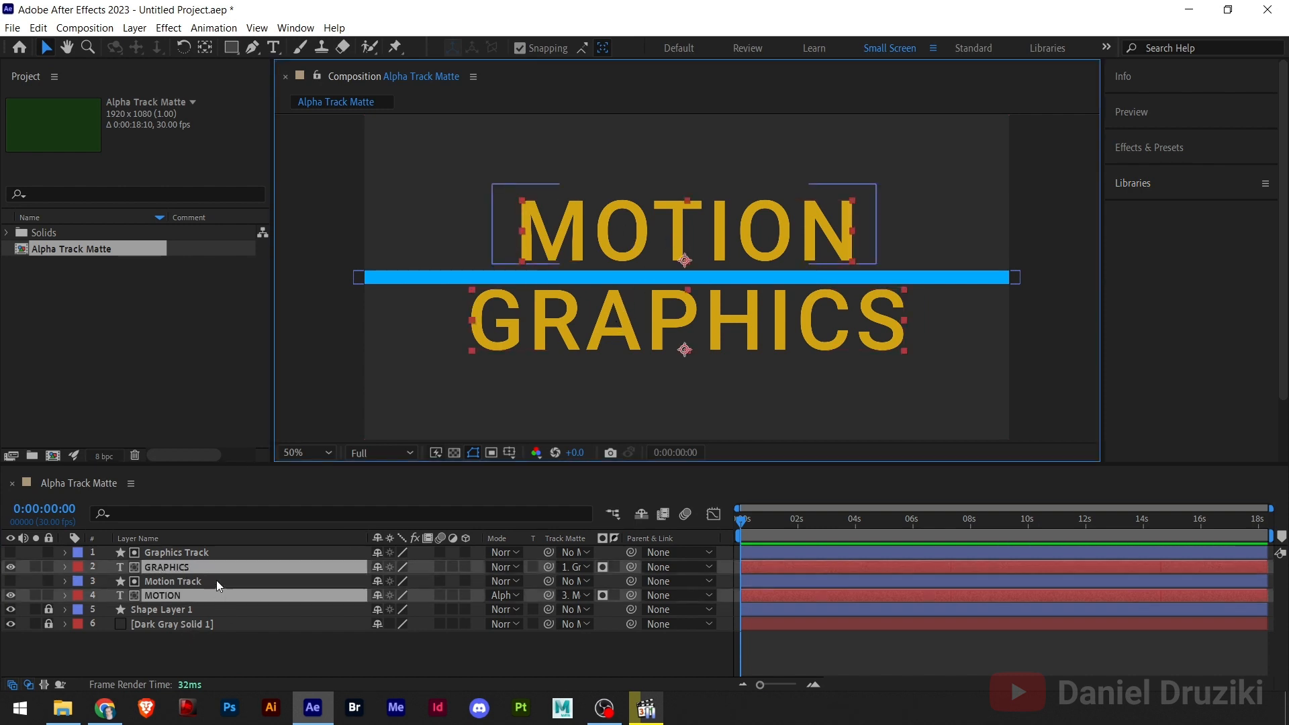
pyautogui.press('p')
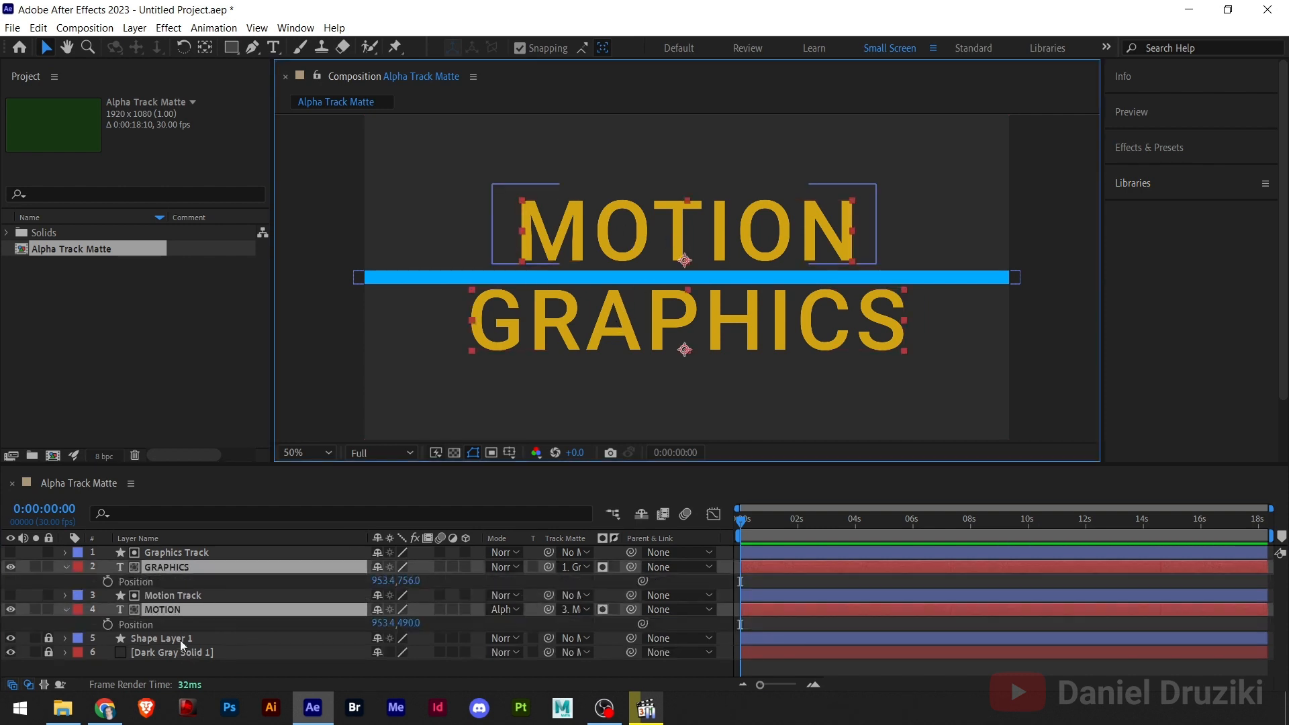
pyautogui.click(108, 582)
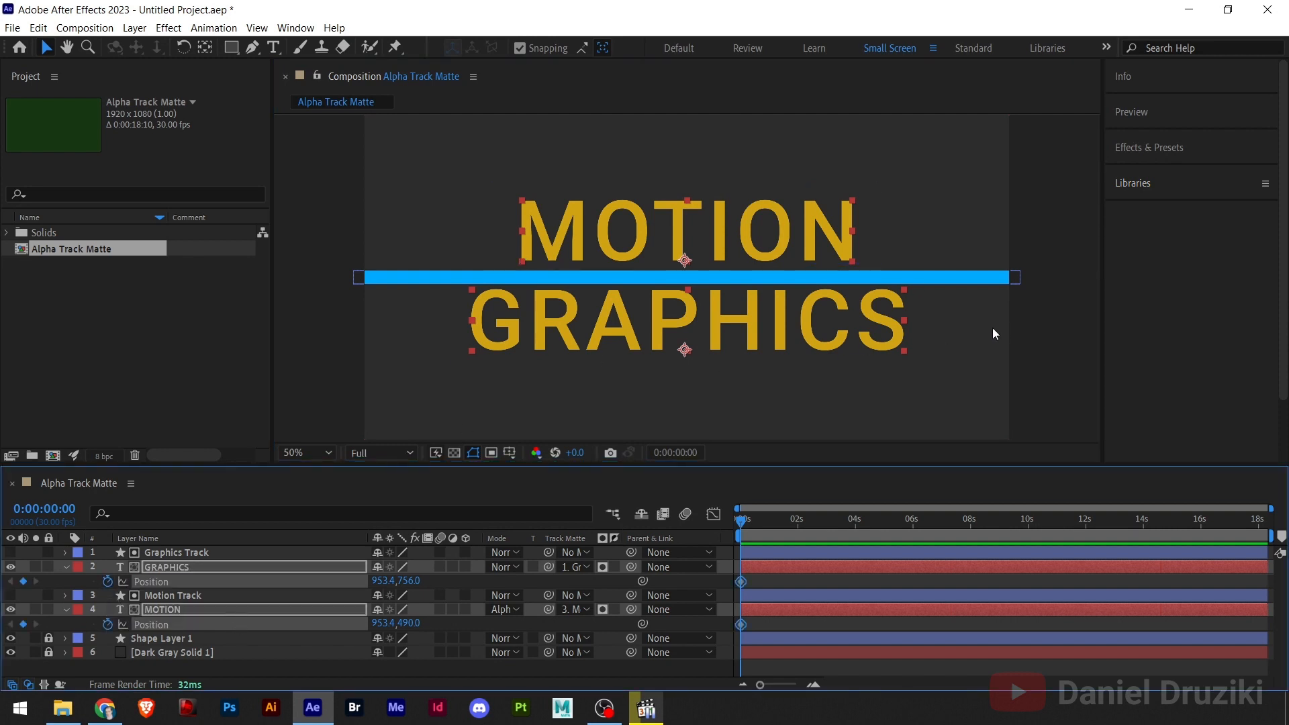
# - Move the Position keyframes of both the MOTION and GRAPHICS layers together from the start to about 0:00:01:17
pyautogui.click(1058, 334)
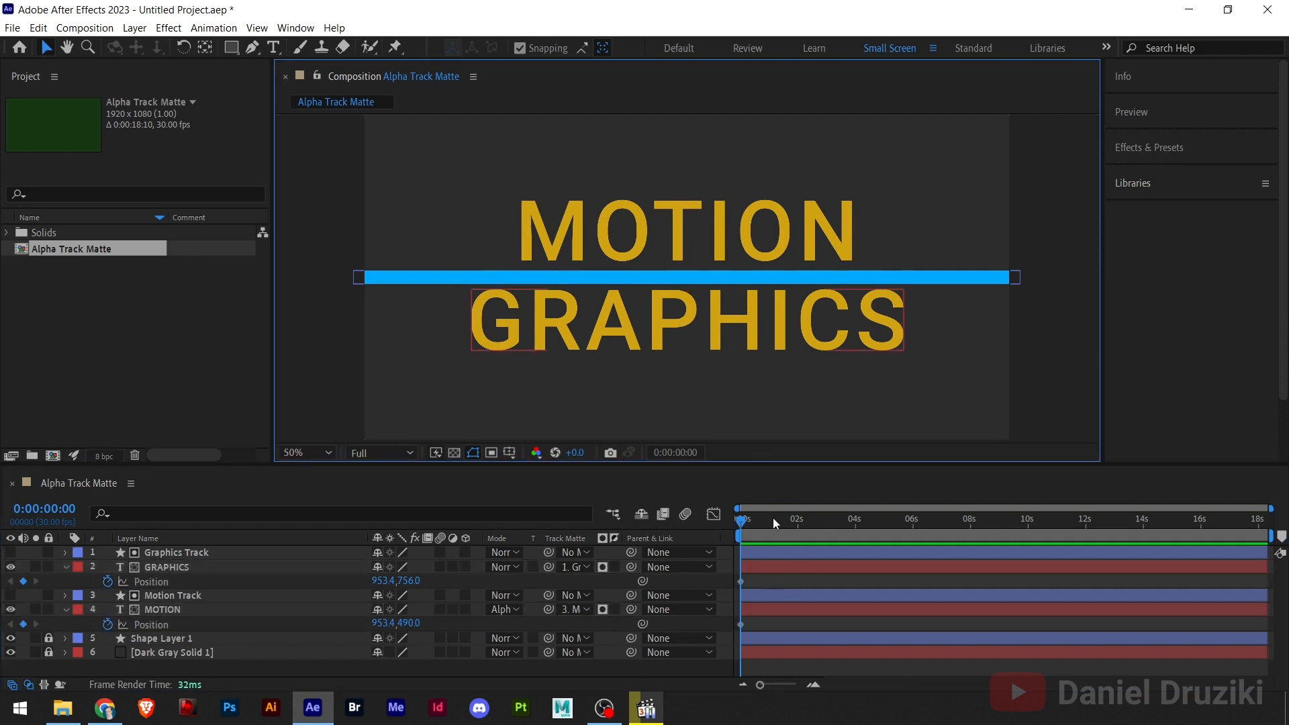
pyautogui.moveTo(754, 583); pyautogui.dragTo(730, 638)
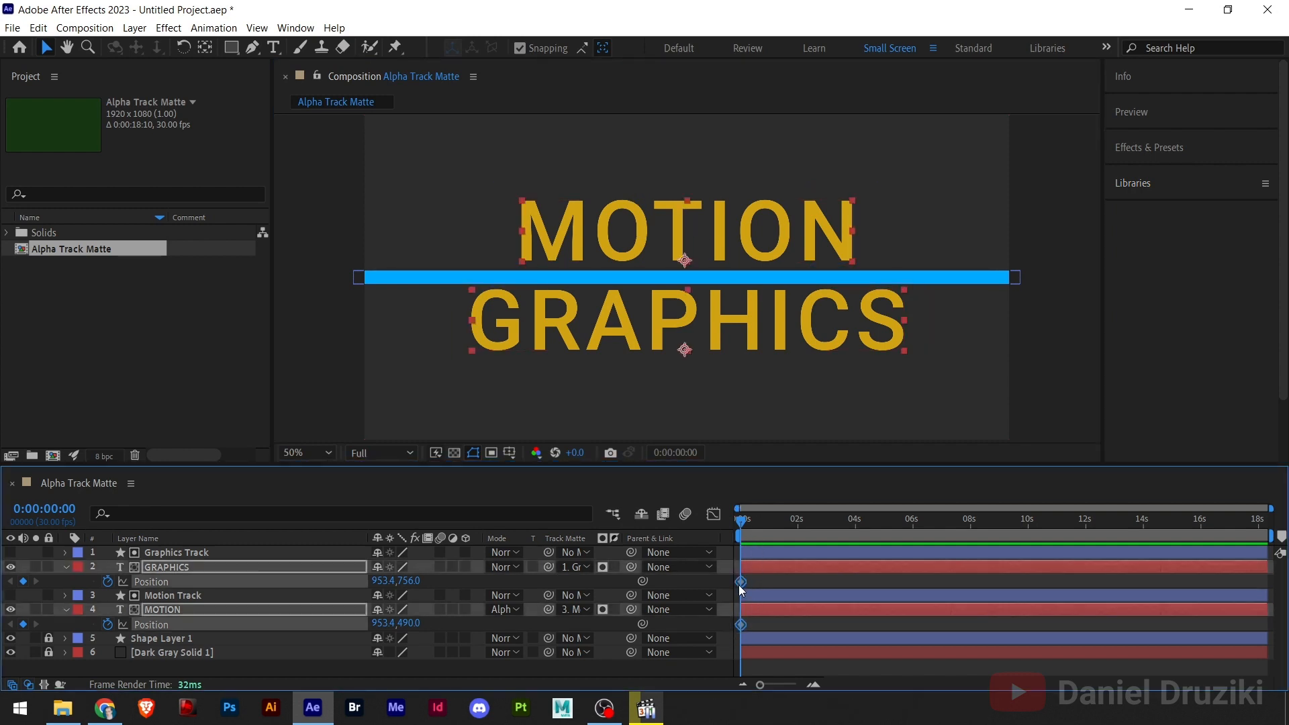
pyautogui.moveTo(742, 582); pyautogui.dragTo(783, 584)
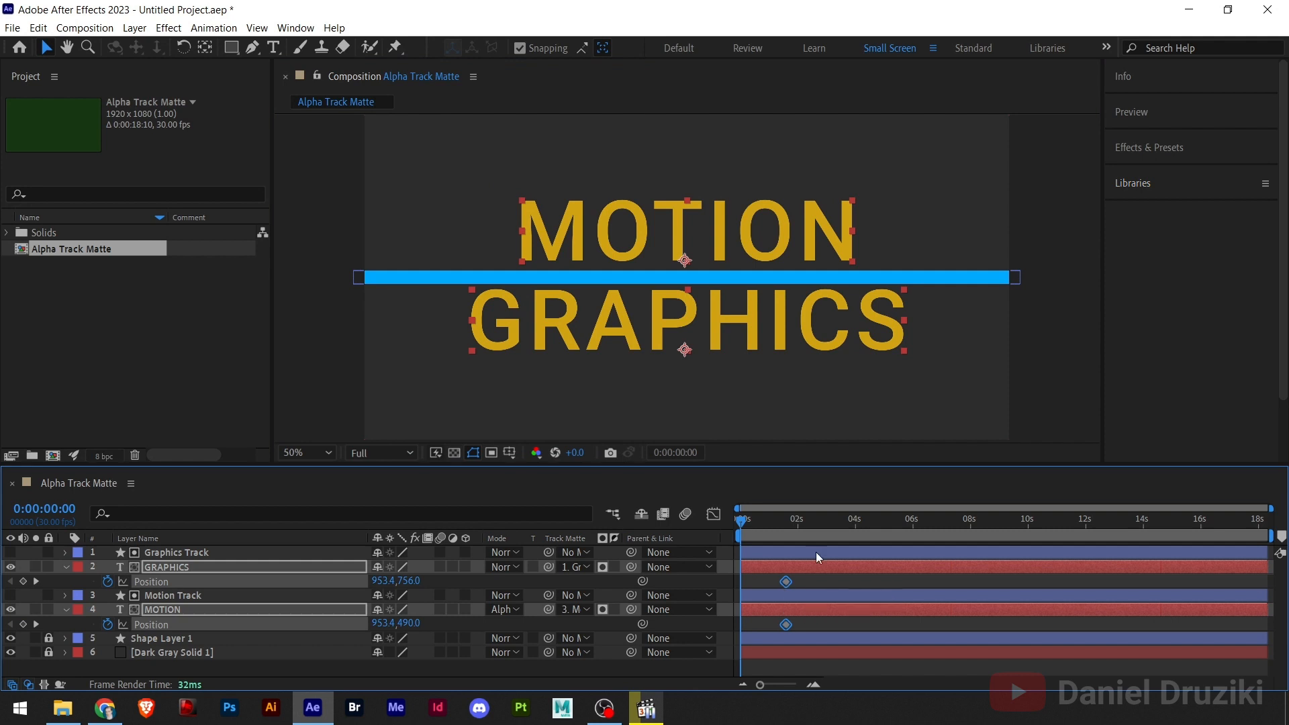
pyautogui.click(1045, 322)
# - At 0:00:00:00, move the MOTION text up to about Y 190 and the GRAPHICS text down to about Y 1002, then preview
pyautogui.click(715, 208)
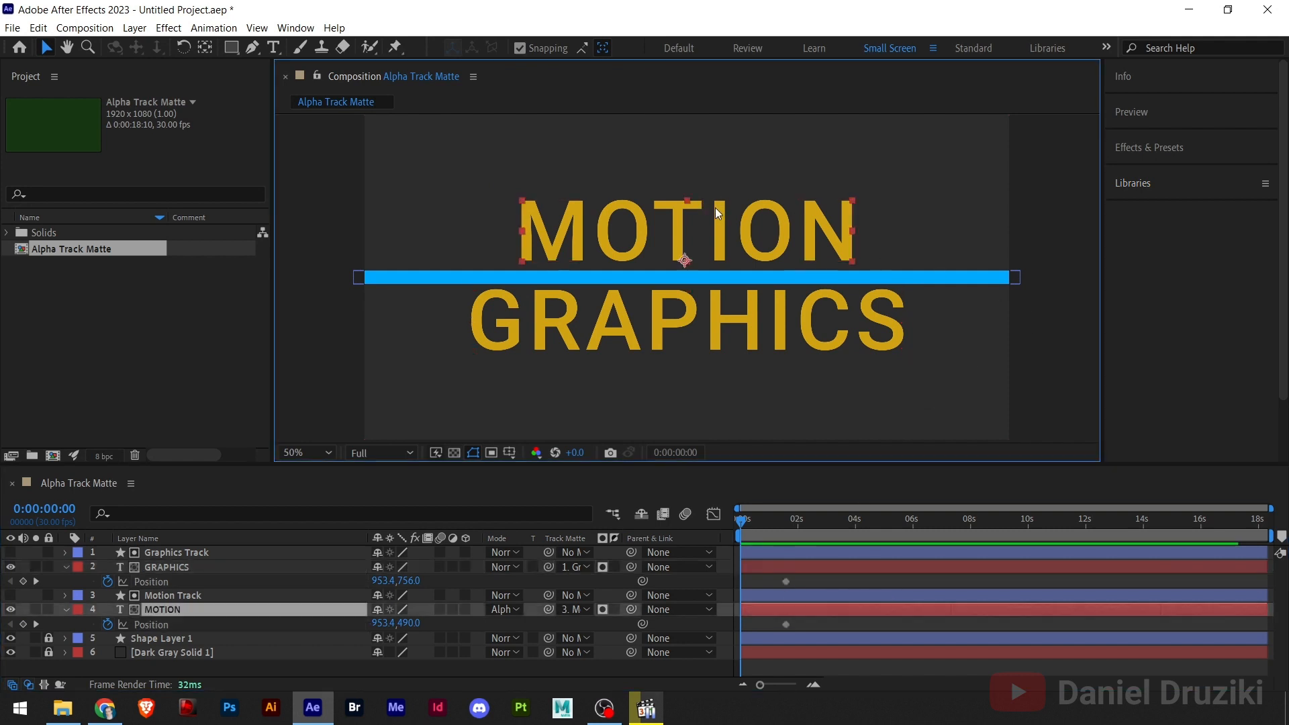
pyautogui.moveTo(723, 225); pyautogui.dragTo(722, 124)
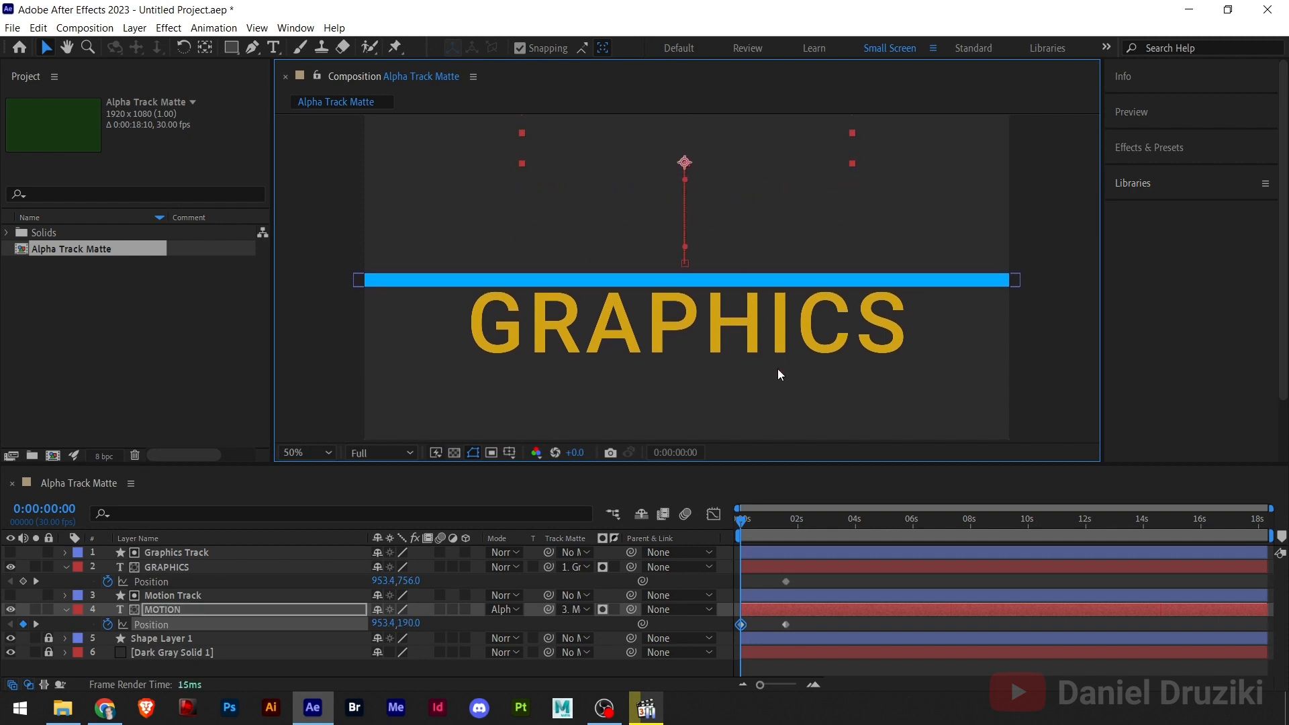
pyautogui.click(662, 328)
pyautogui.moveTo(655, 322); pyautogui.dragTo(649, 408)
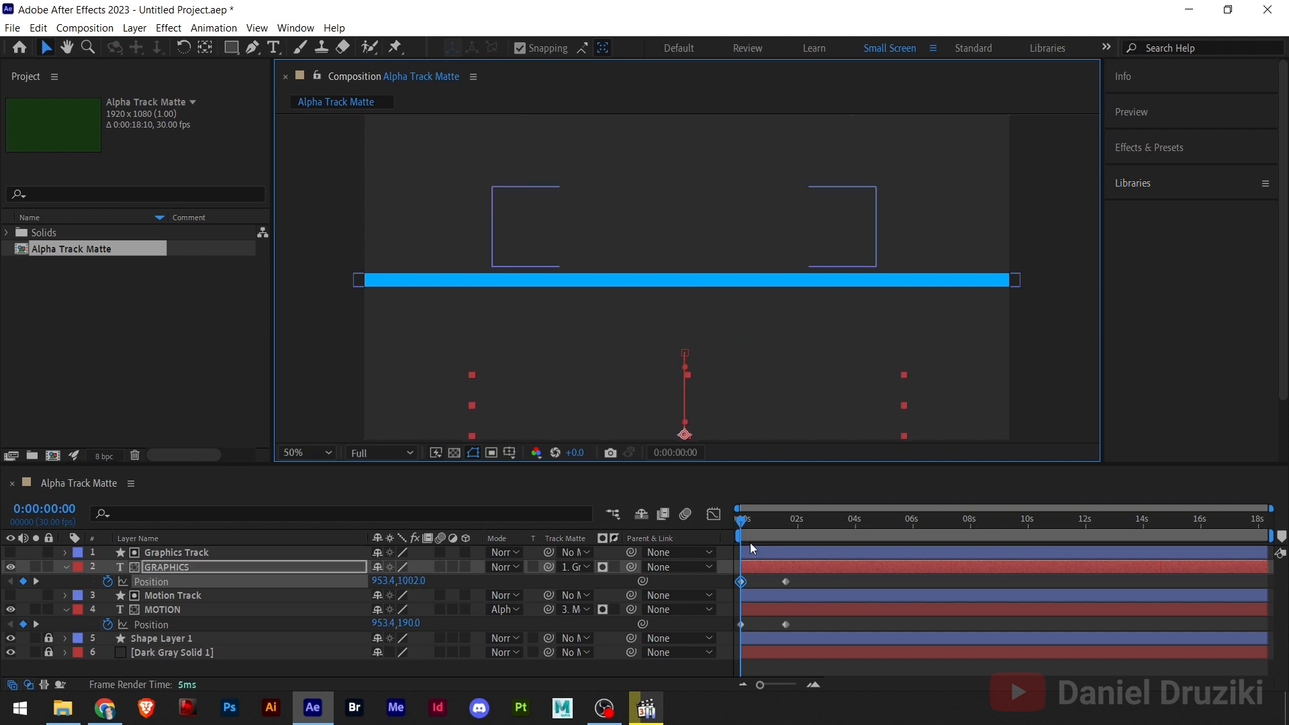
pyautogui.click(759, 525)
pyautogui.moveTo(759, 525); pyautogui.dragTo(795, 524)
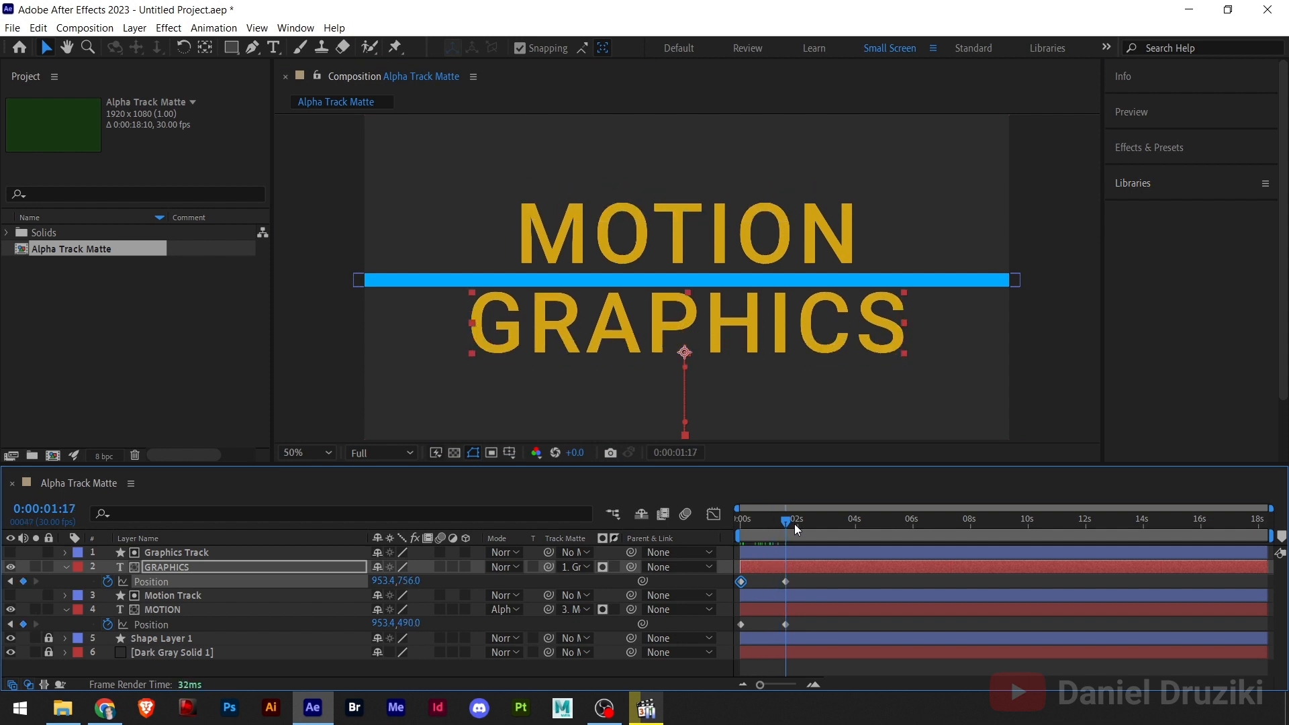
pyautogui.click(813, 630)
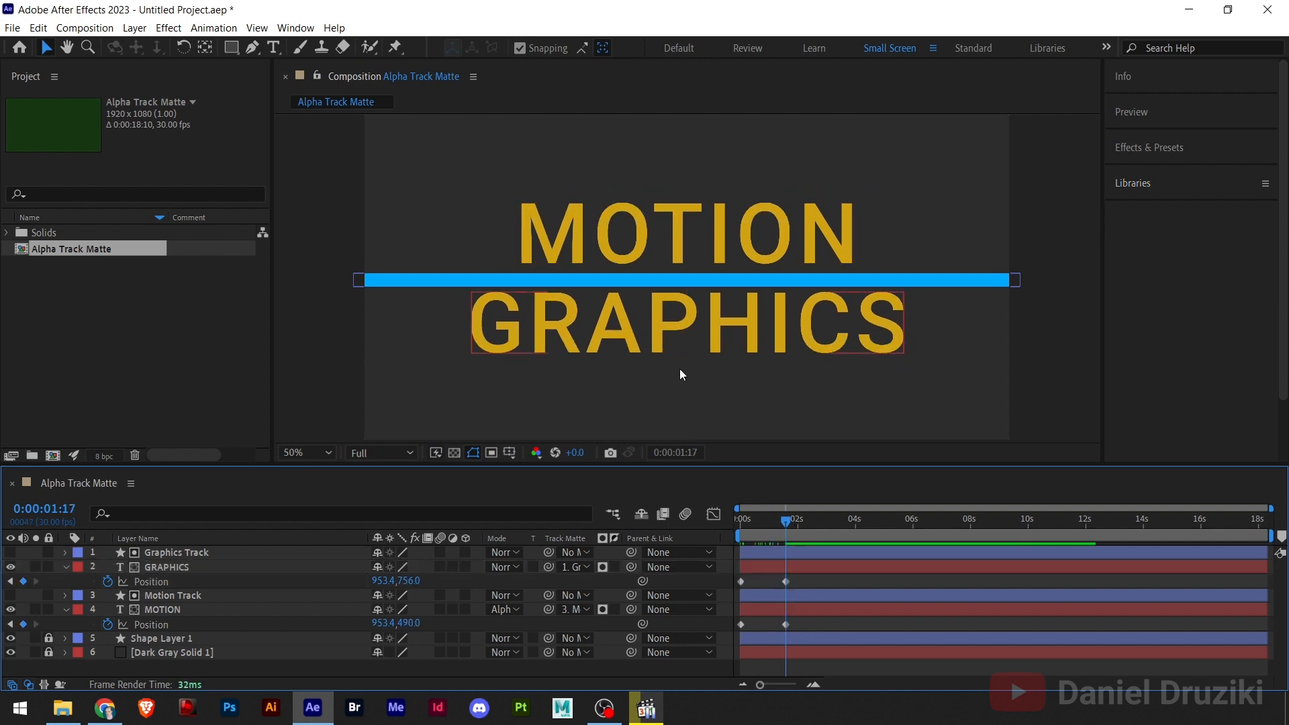
# - Delay the MOTION Position keyframes relative to GRAPHICS and shorten both animations by bringing their end keyframes earlier
pyautogui.moveTo(748, 627); pyautogui.dragTo(772, 583)
pyautogui.click(828, 630)
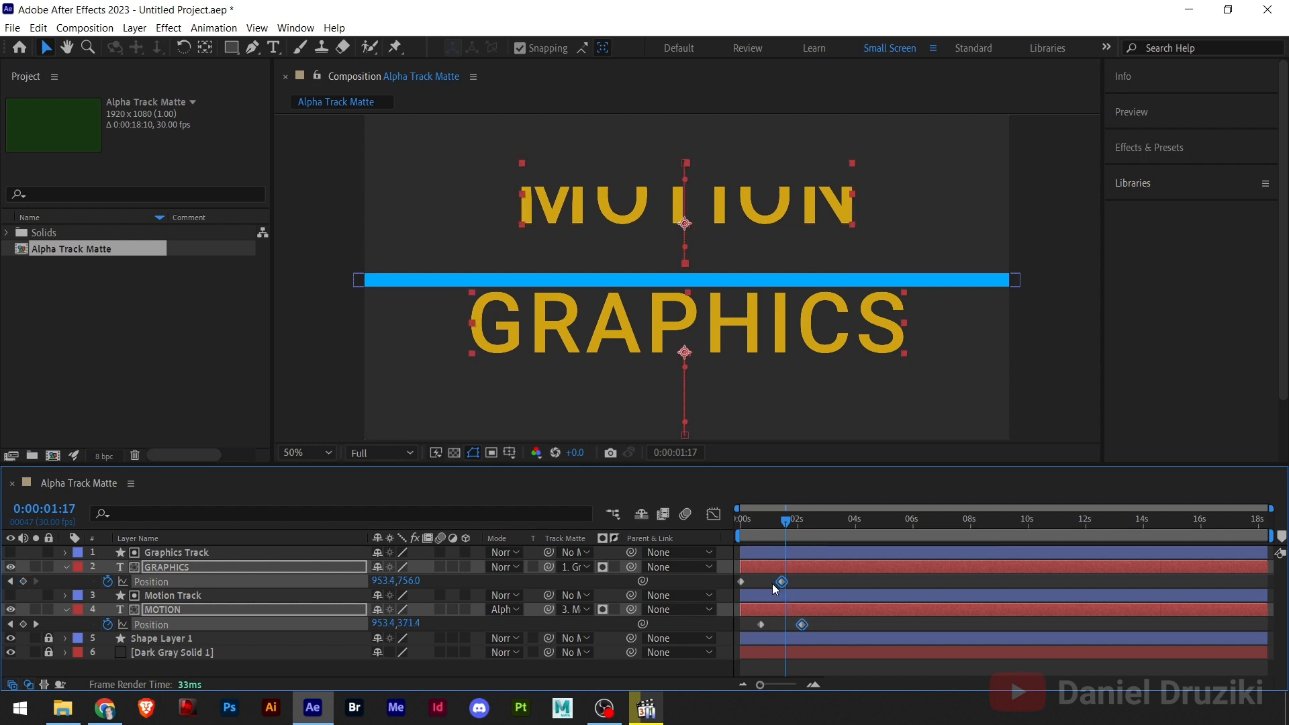
pyautogui.click(812, 584)
pyautogui.moveTo(786, 521); pyautogui.dragTo(752, 533)
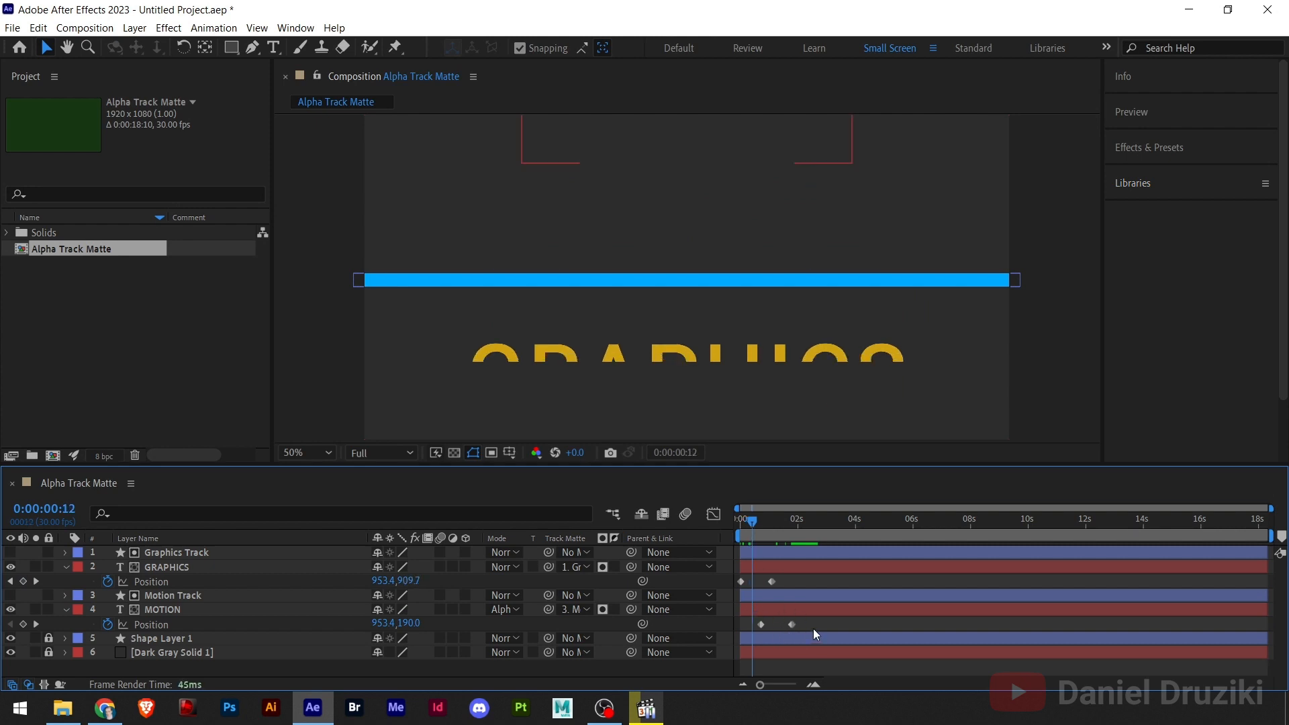
# - Shift the MOTION Position keyframes back to start at 0:00:00:00 and the GRAPHICS pair slightly after MOTION begins
pyautogui.moveTo(813, 626); pyautogui.dragTo(742, 625)
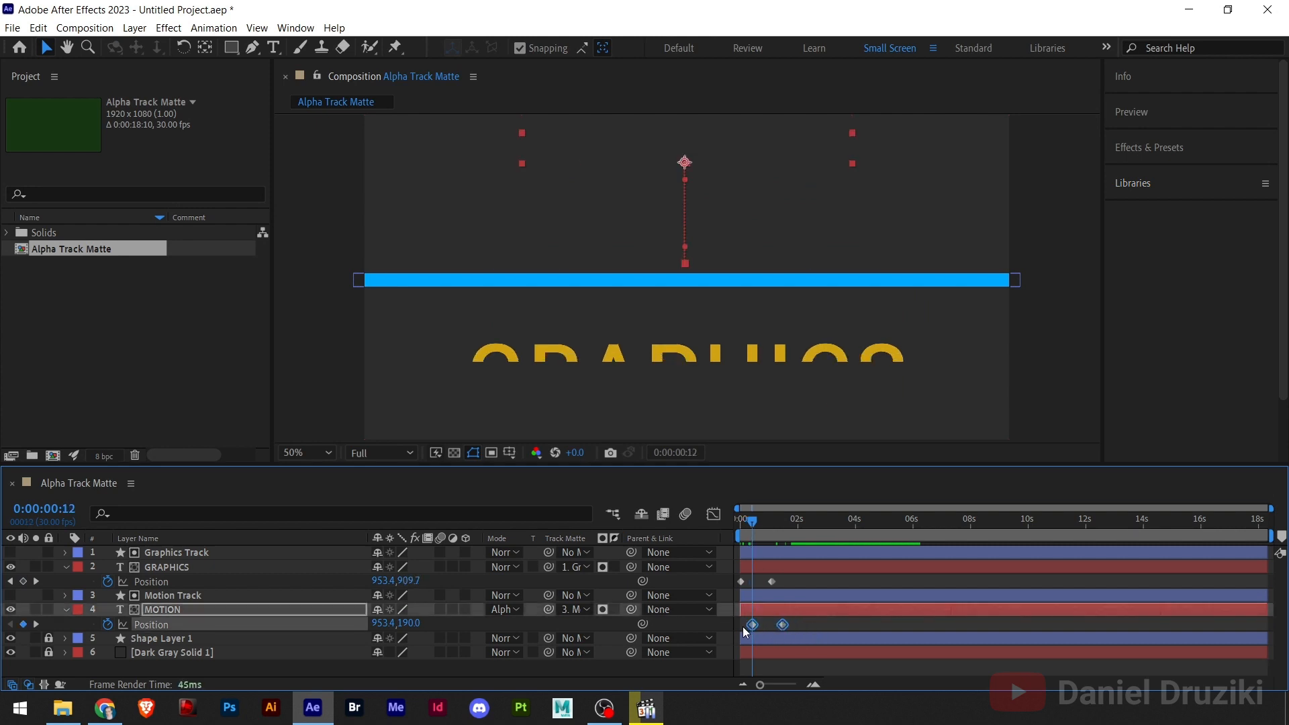
pyautogui.click(742, 587)
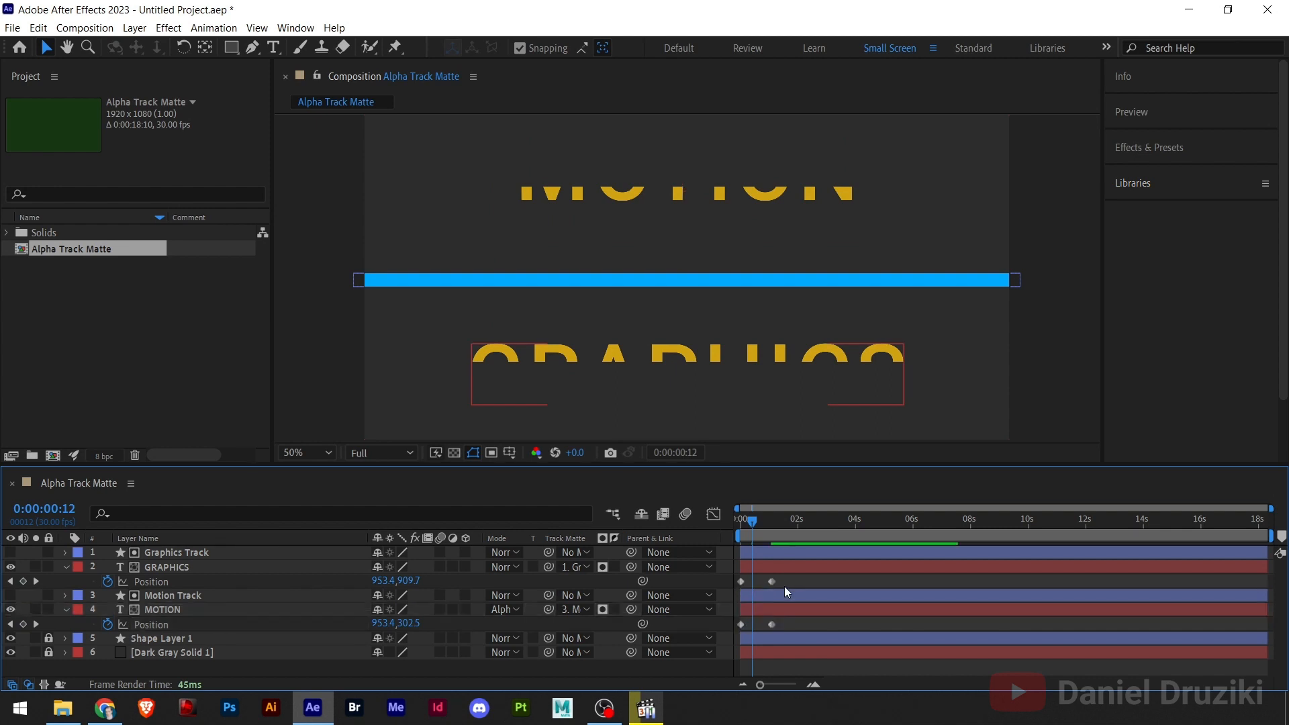
pyautogui.moveTo(786, 580); pyautogui.dragTo(760, 582)
pyautogui.click(792, 629)
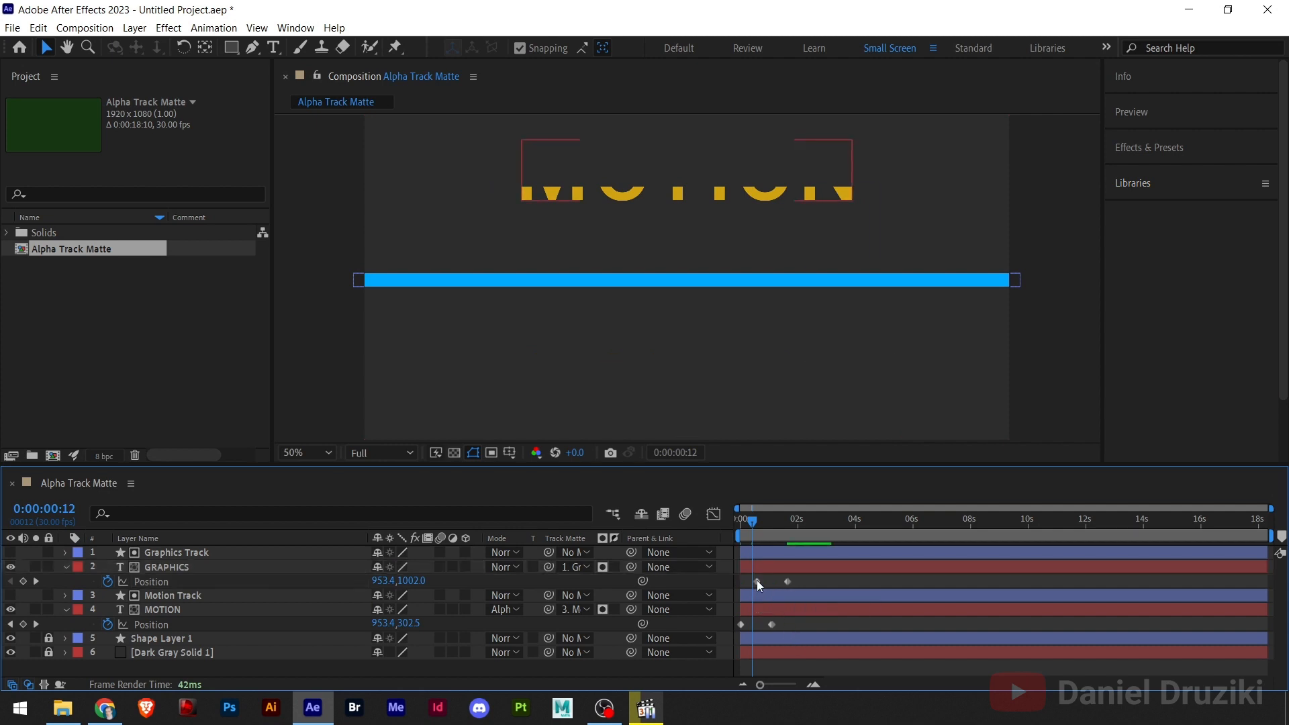
# - Add a hold Position keyframe to GRAPHICS at 0:00:02:06, and at 0:00:03:08 move the text left out of its matte to about X -412.6
pyautogui.click(742, 527)
pyautogui.moveTo(745, 531); pyautogui.dragTo(803, 549)
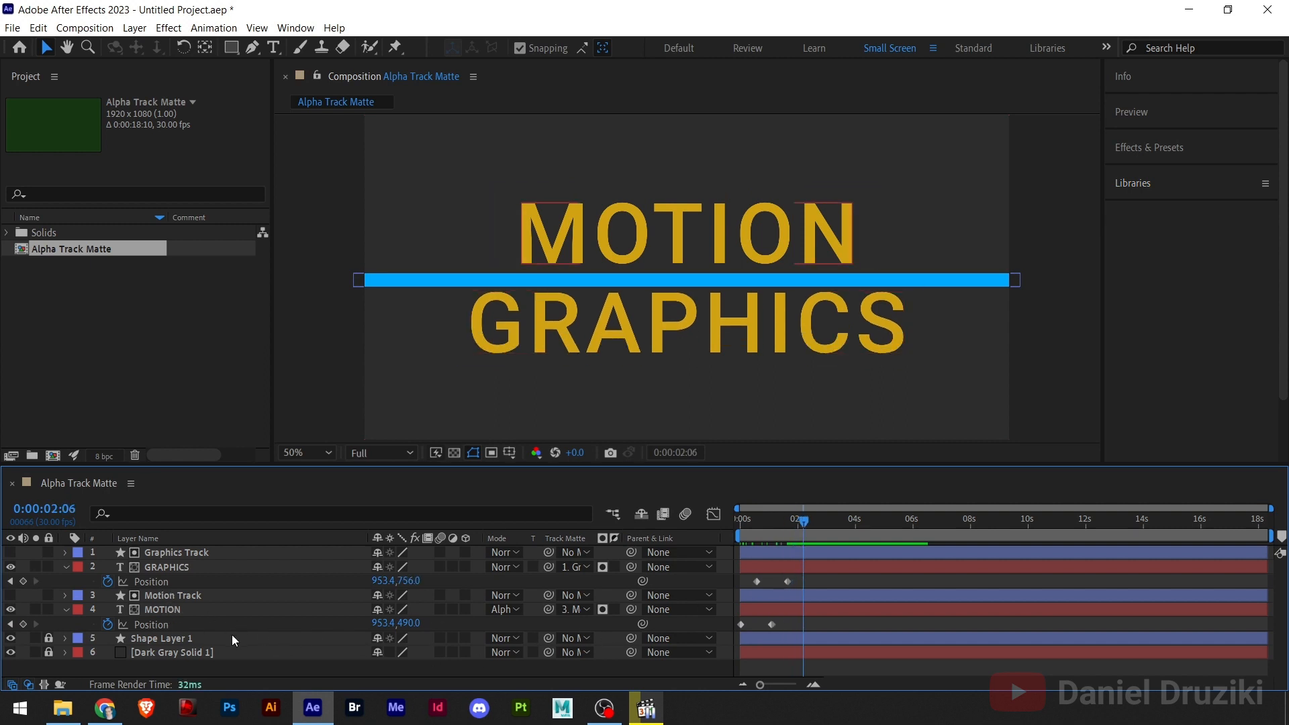
pyautogui.click(740, 315)
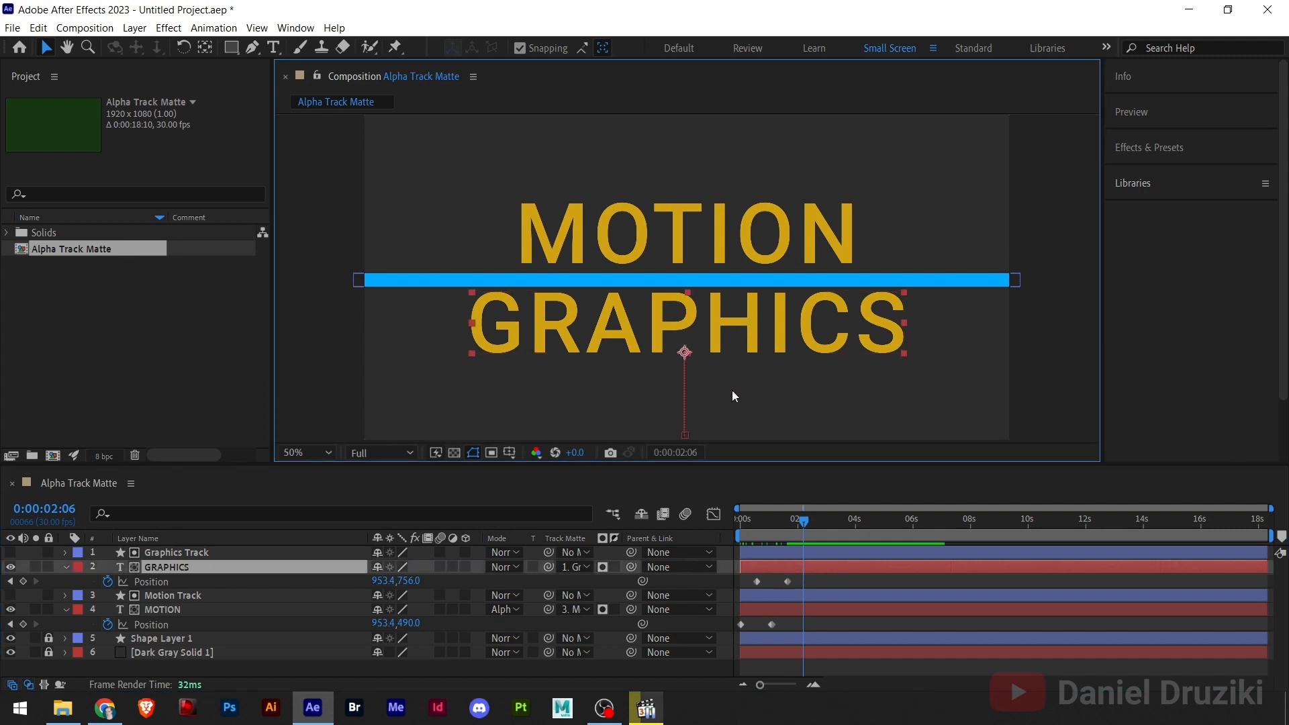
pyautogui.click(23, 582)
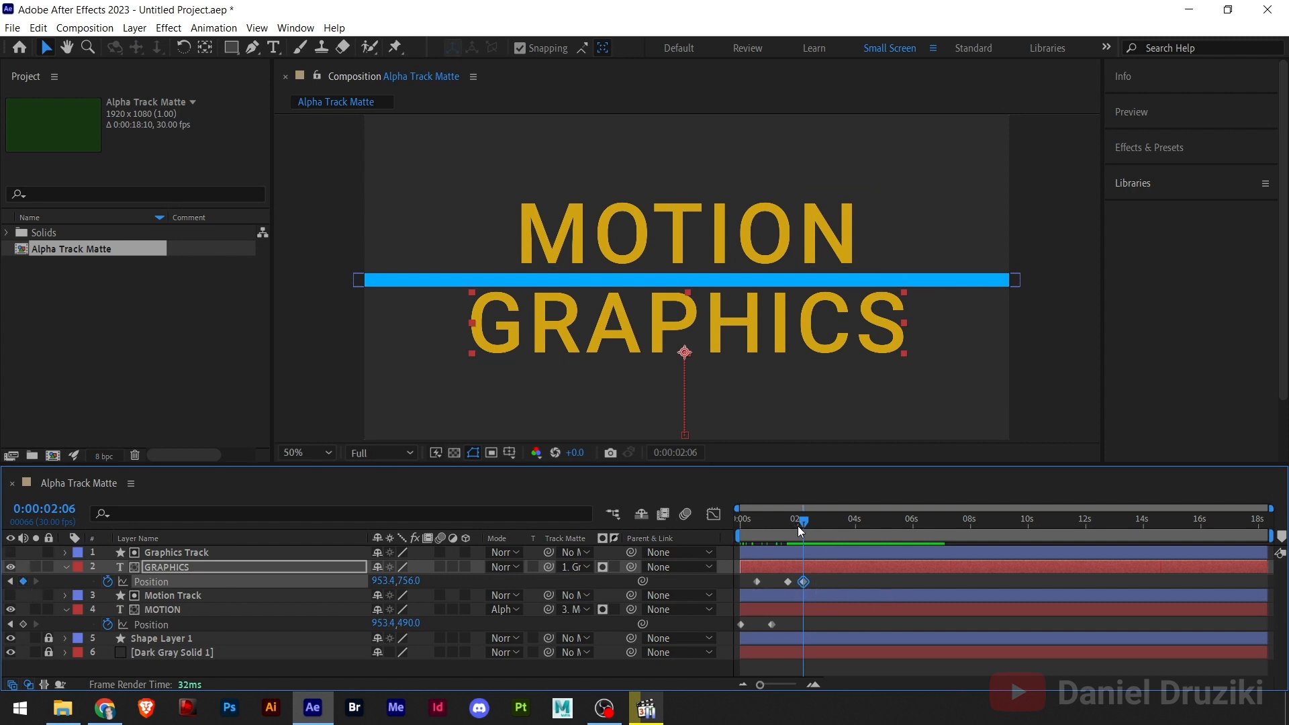
pyautogui.moveTo(798, 526); pyautogui.dragTo(834, 531)
pyautogui.moveTo(603, 329); pyautogui.dragTo(241, 336)
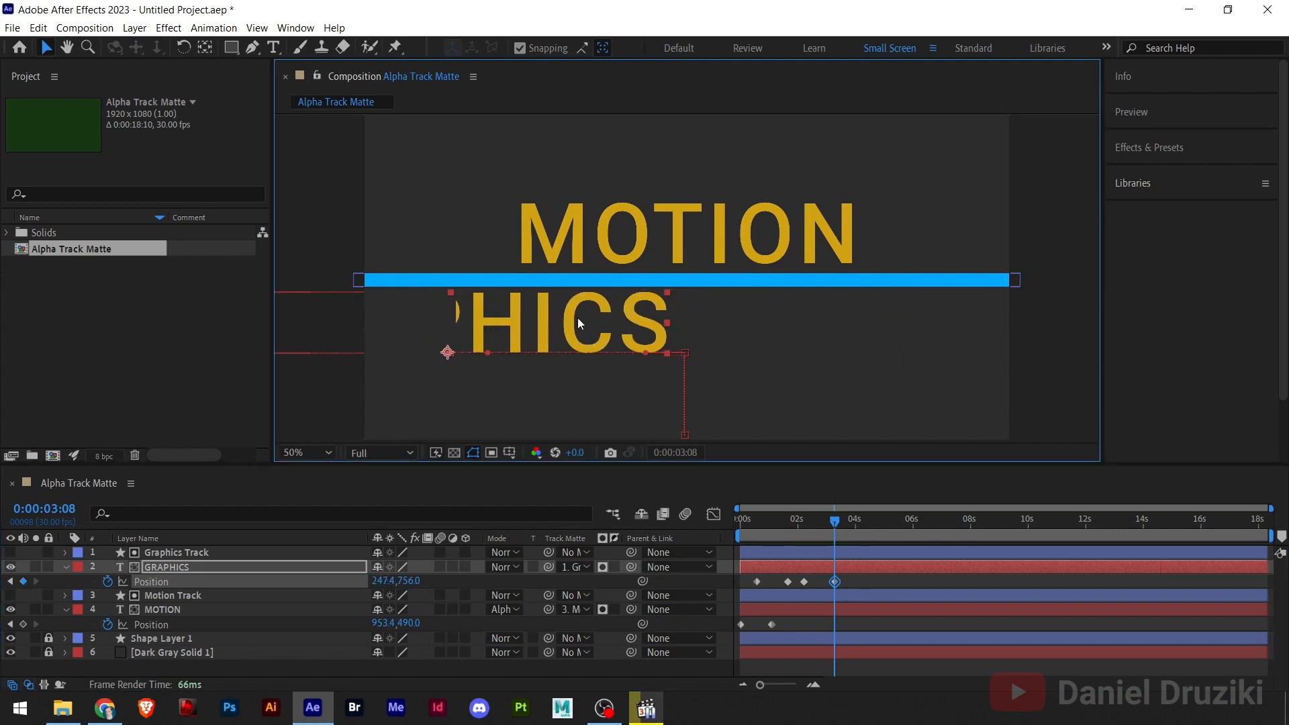
pyautogui.moveTo(570, 322); pyautogui.dragTo(349, 338)
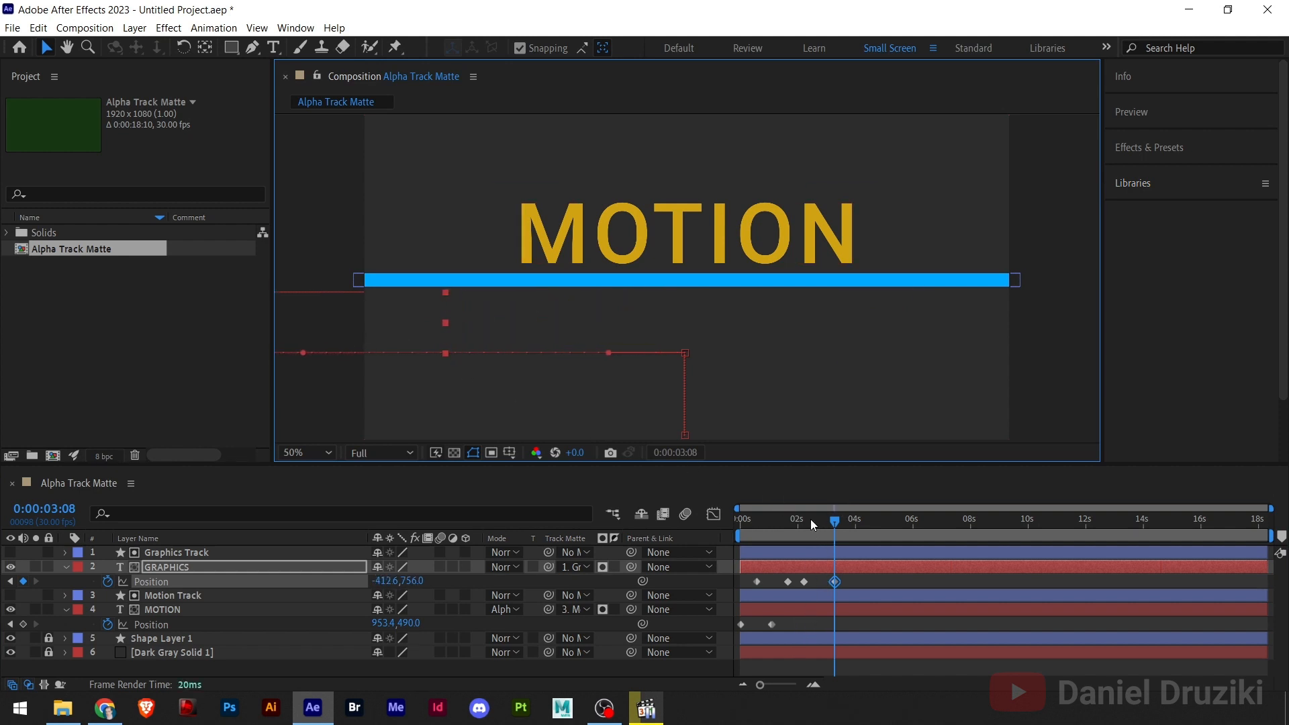
# - Add a hold Position keyframe to MOTION at 0:00:01:19, and at 0:00:02:23 move the text right out of its matte to about X 2055.4
pyautogui.moveTo(811, 518); pyautogui.dragTo(787, 539)
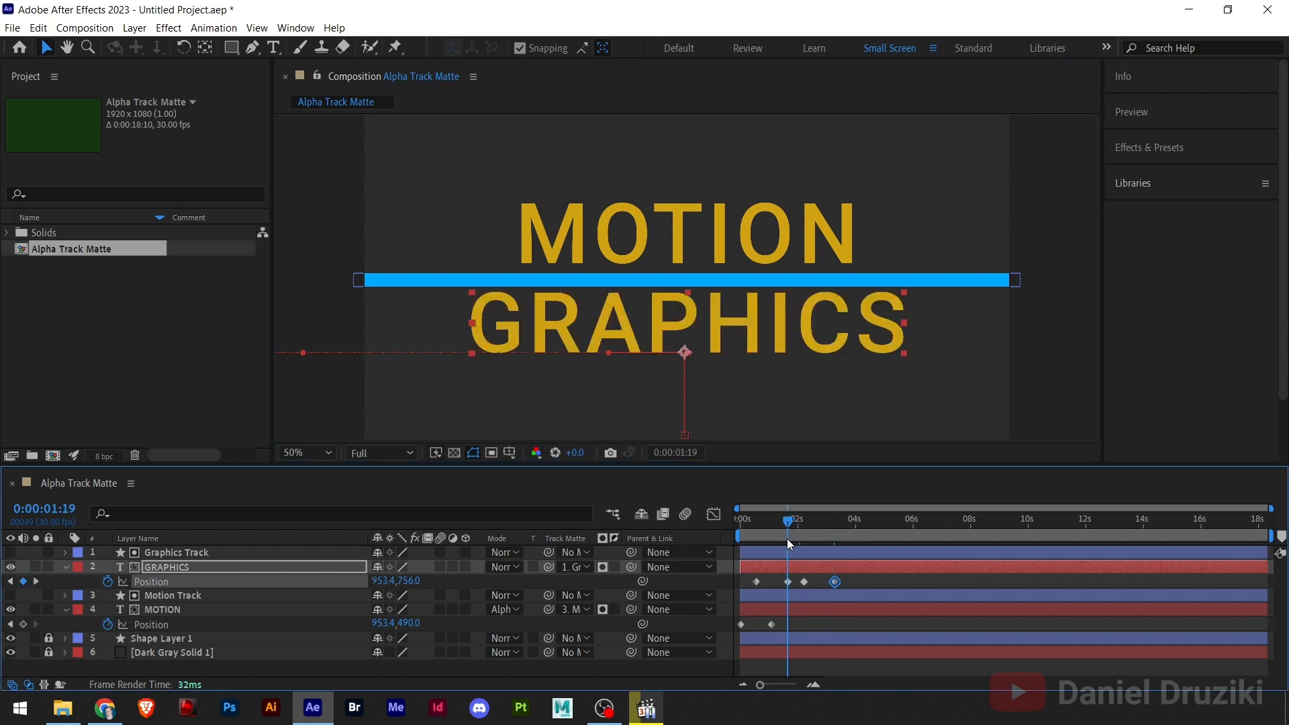
pyautogui.click(676, 223)
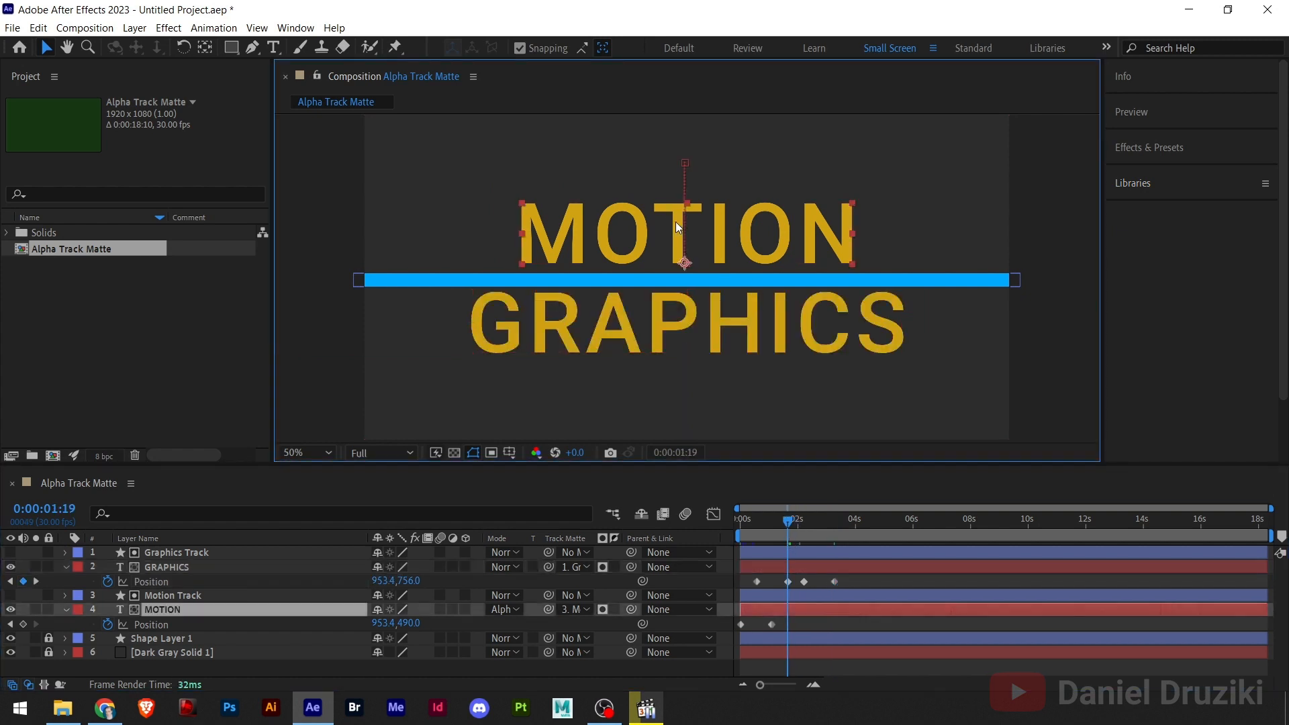
pyautogui.click(23, 625)
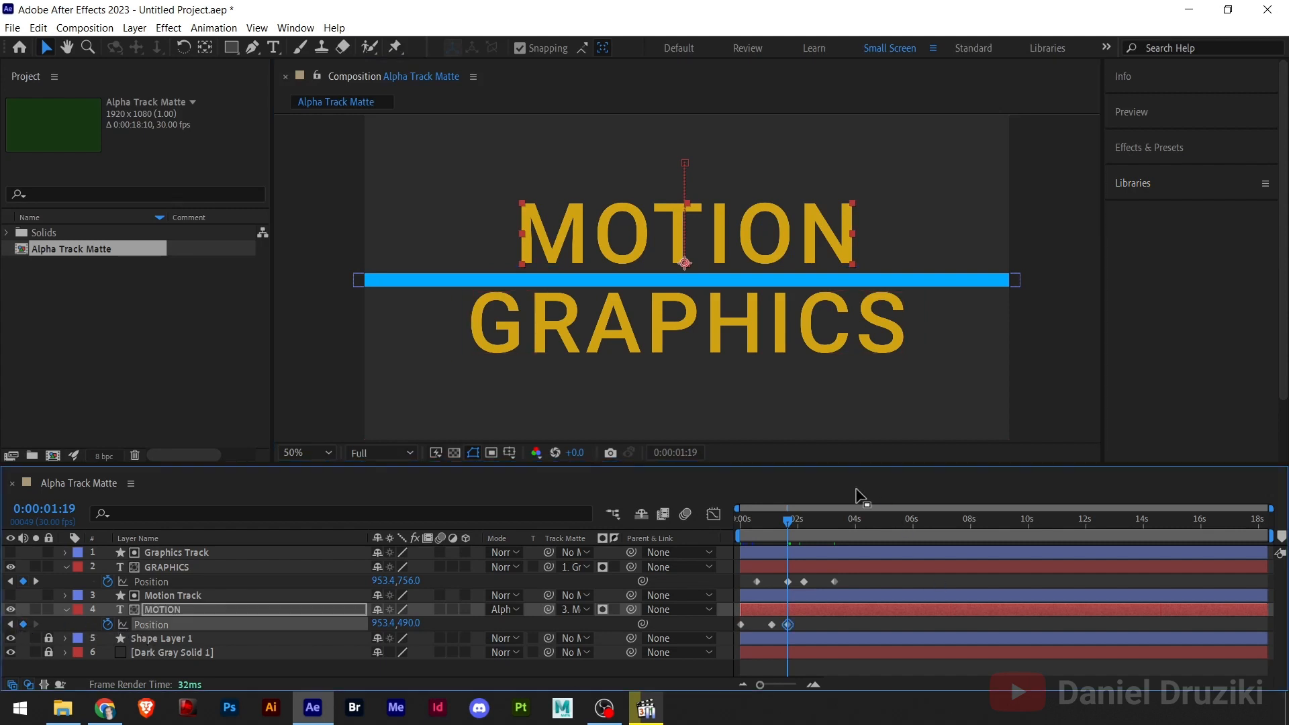
pyautogui.moveTo(790, 524); pyautogui.dragTo(825, 526)
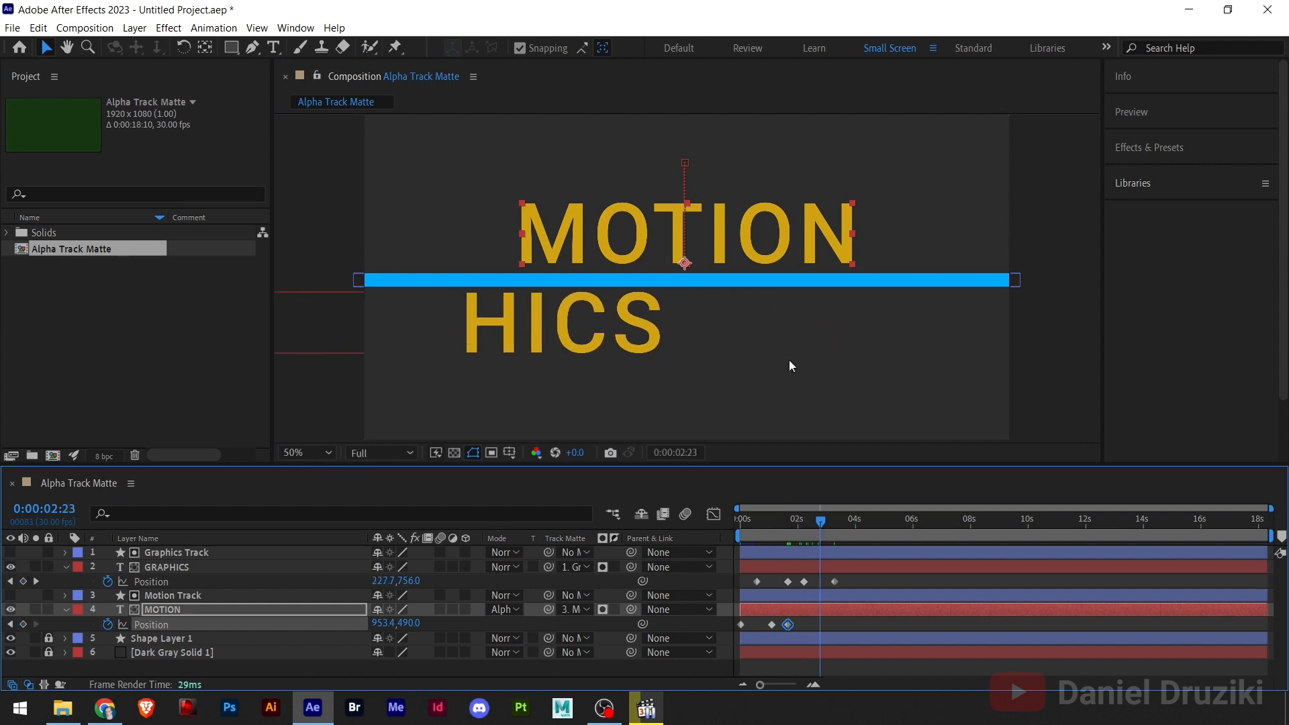
pyautogui.moveTo(527, 224); pyautogui.dragTo(900, 247)
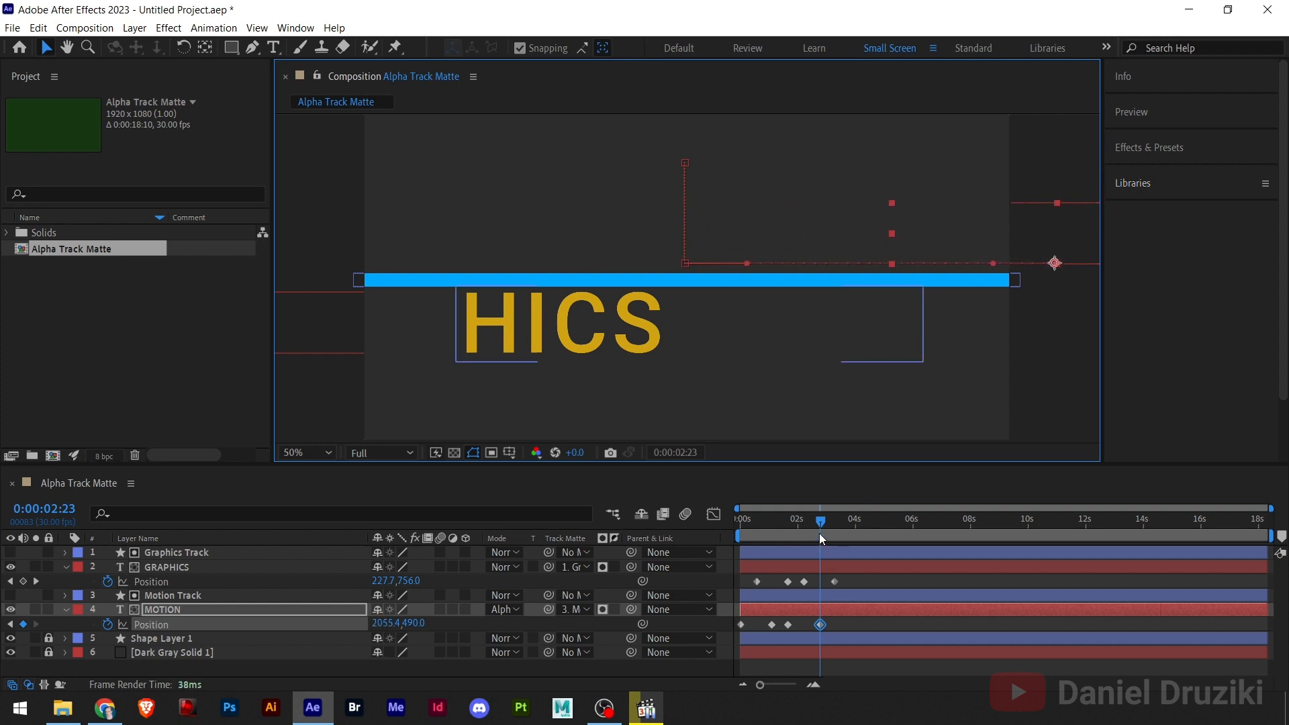
# - Play and scrub the animation from the start to check how both texts enter and leave their mattes
pyautogui.moveTo(795, 525); pyautogui.dragTo(626, 541)
pyautogui.press('space')
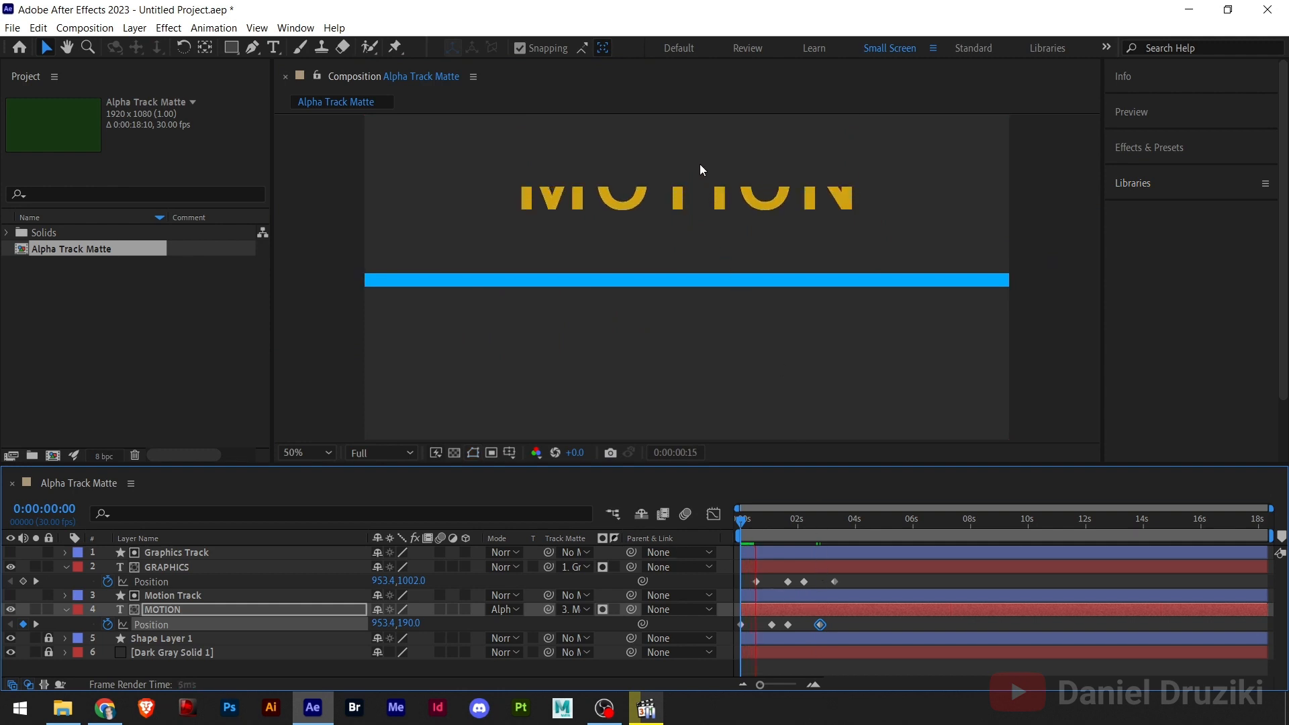
pyautogui.press('space')
pyautogui.click(768, 523)
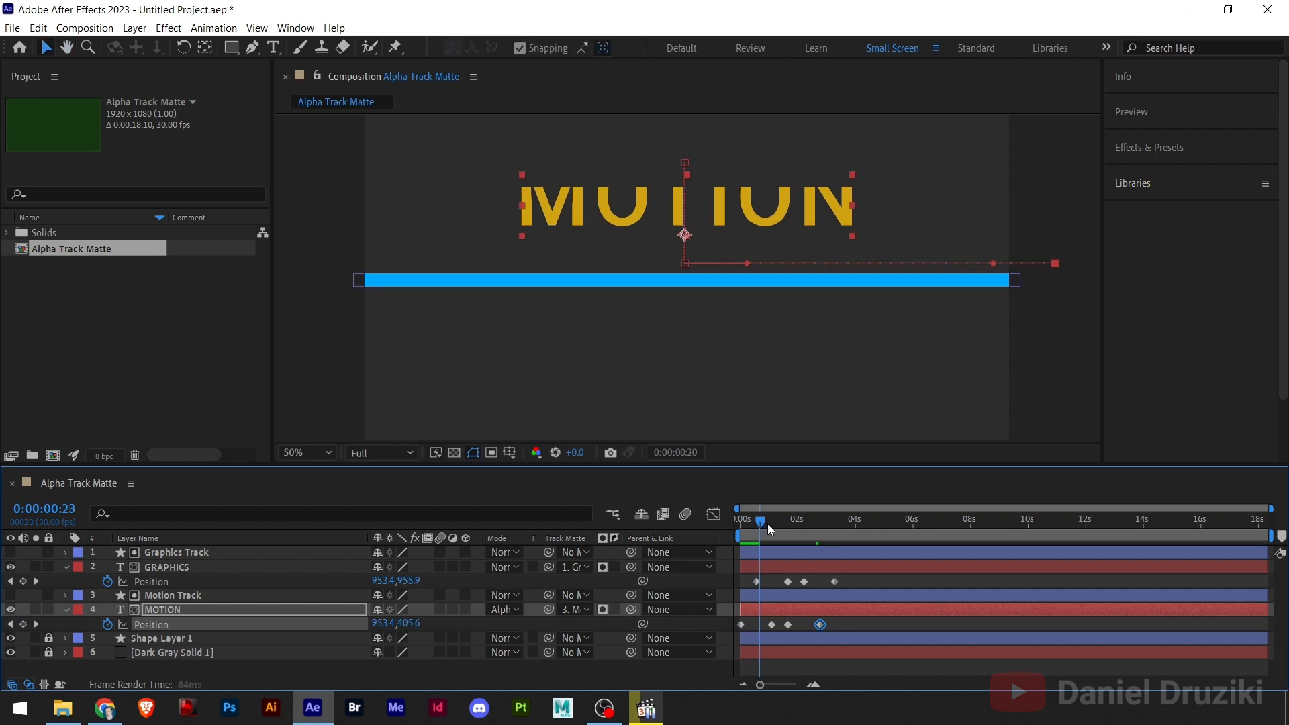
pyautogui.moveTo(776, 525); pyautogui.dragTo(829, 550)
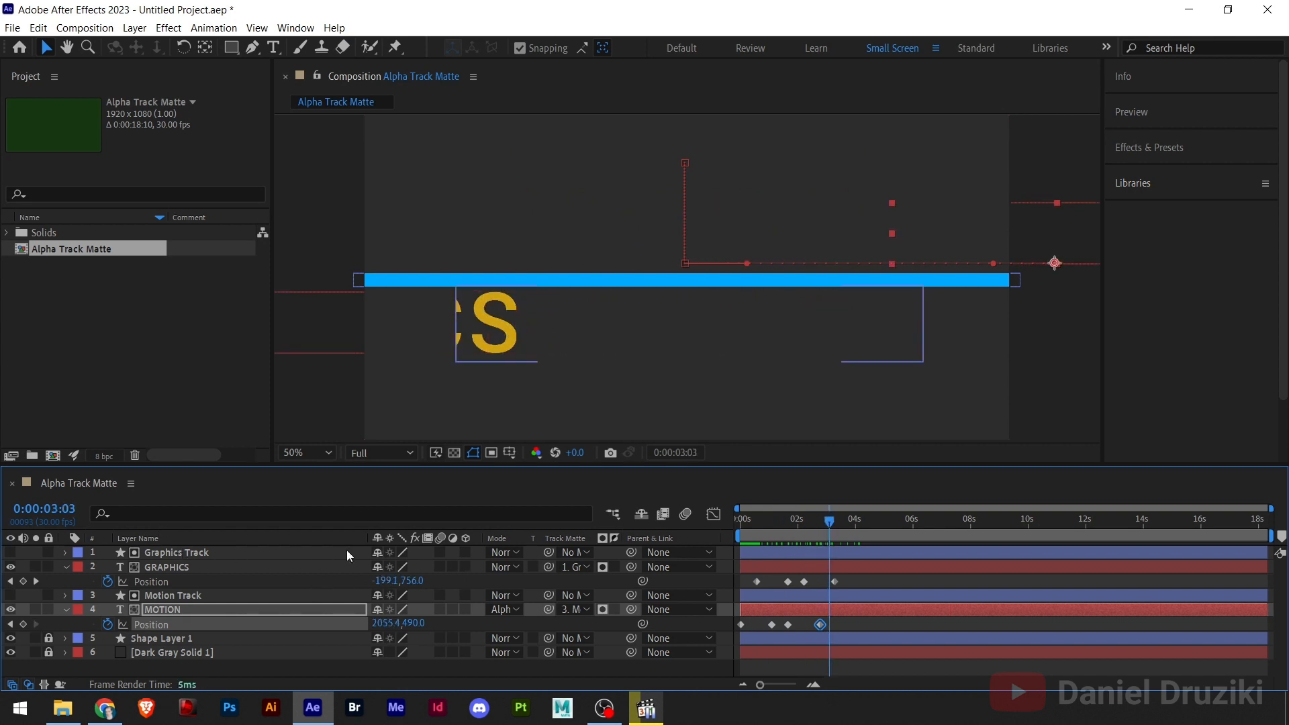
pyautogui.moveTo(812, 523); pyautogui.dragTo(701, 527)
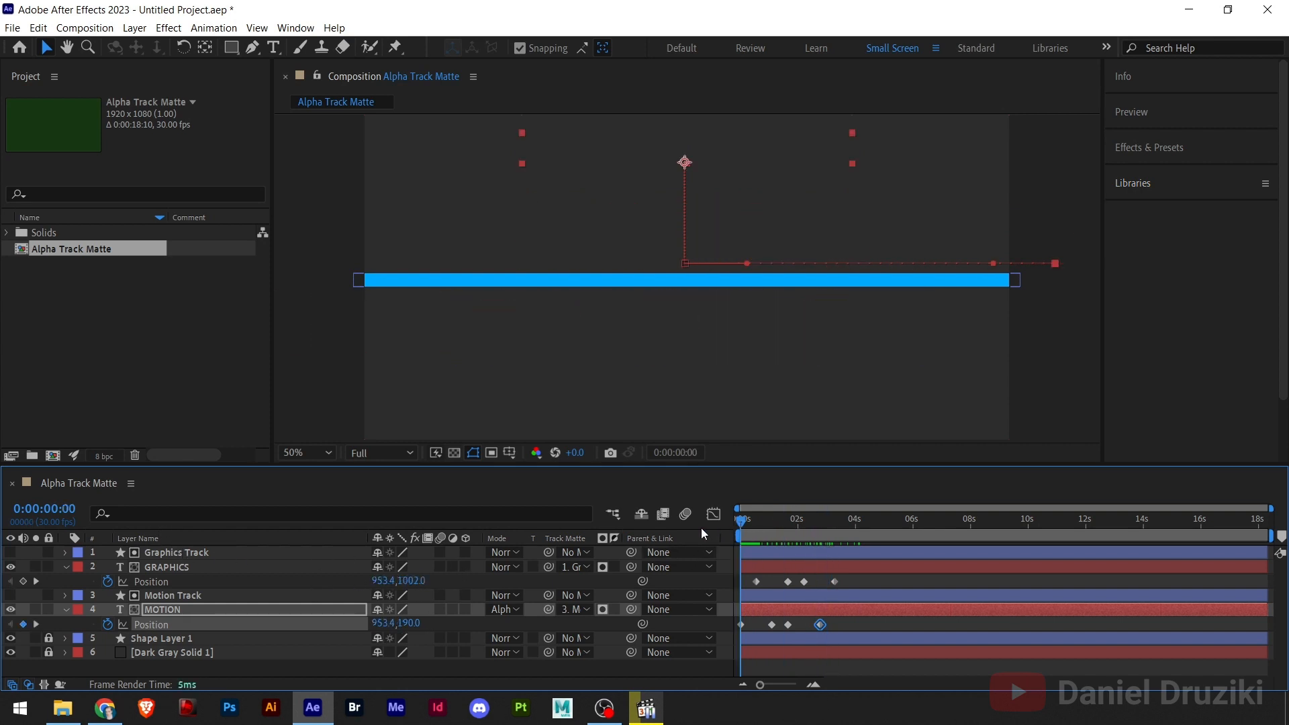